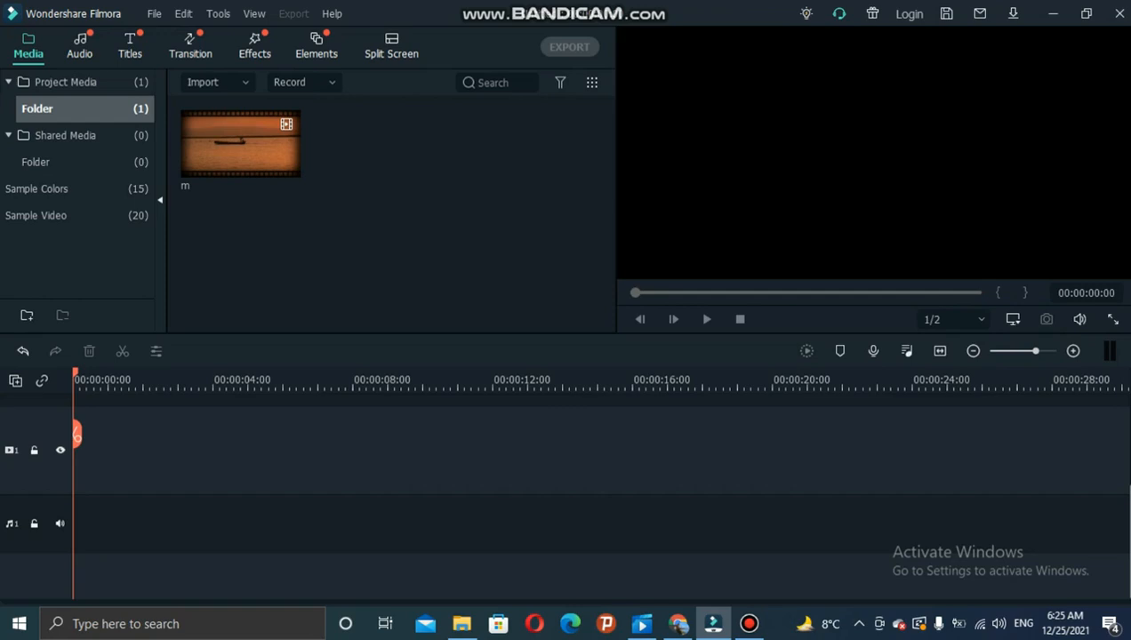
# - Place the m clip at the start of the first video track and delete its audio after detaching it
pyautogui.moveTo(240, 145)
pyautogui.moveTo(240, 147); pyautogui.dragTo(75, 462)
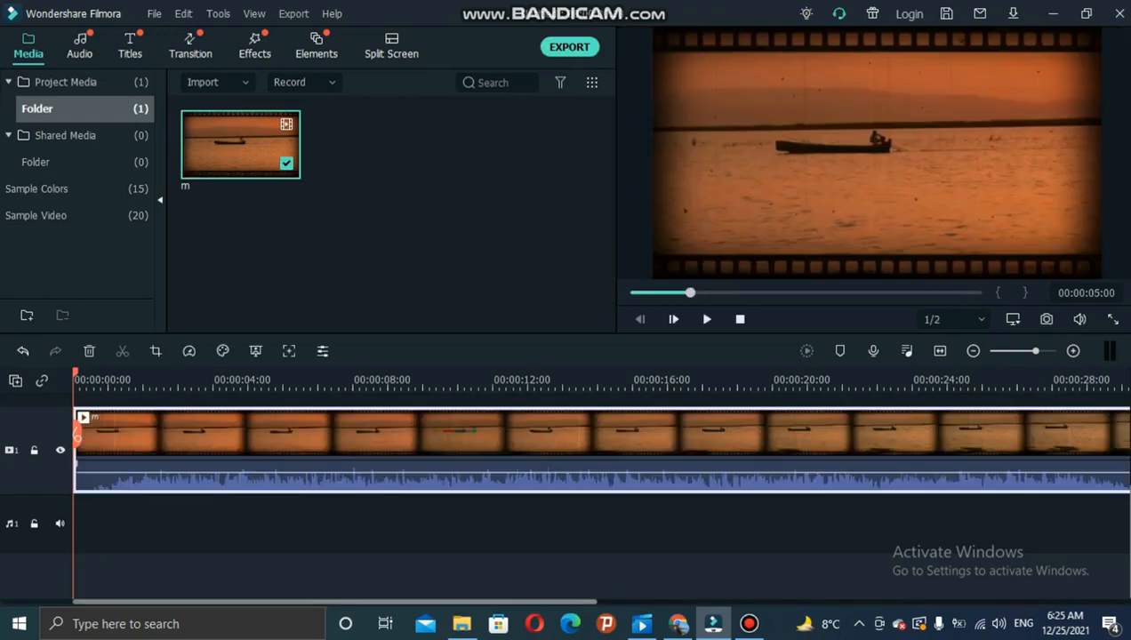
pyautogui.rightClick(246, 427)
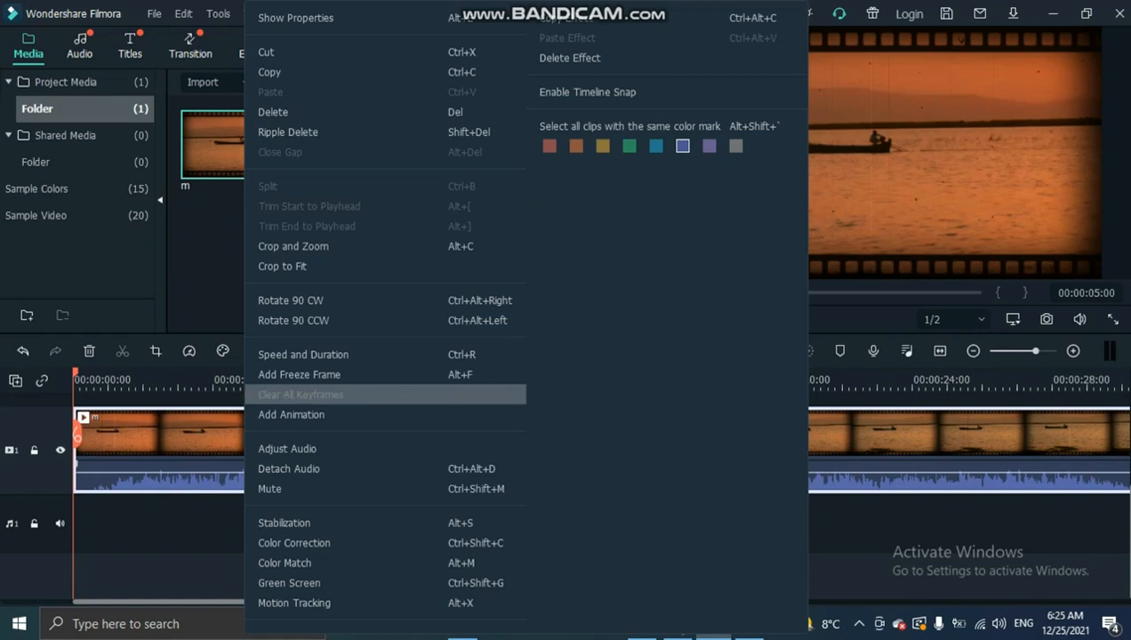
pyautogui.click(287, 469)
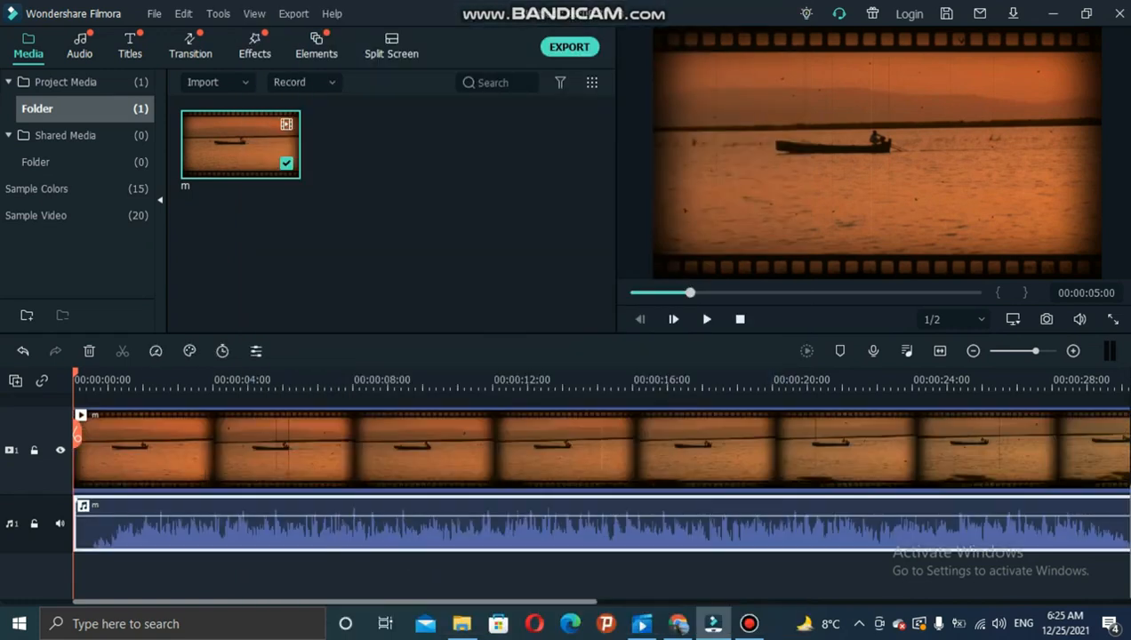
pyautogui.press('Delete')
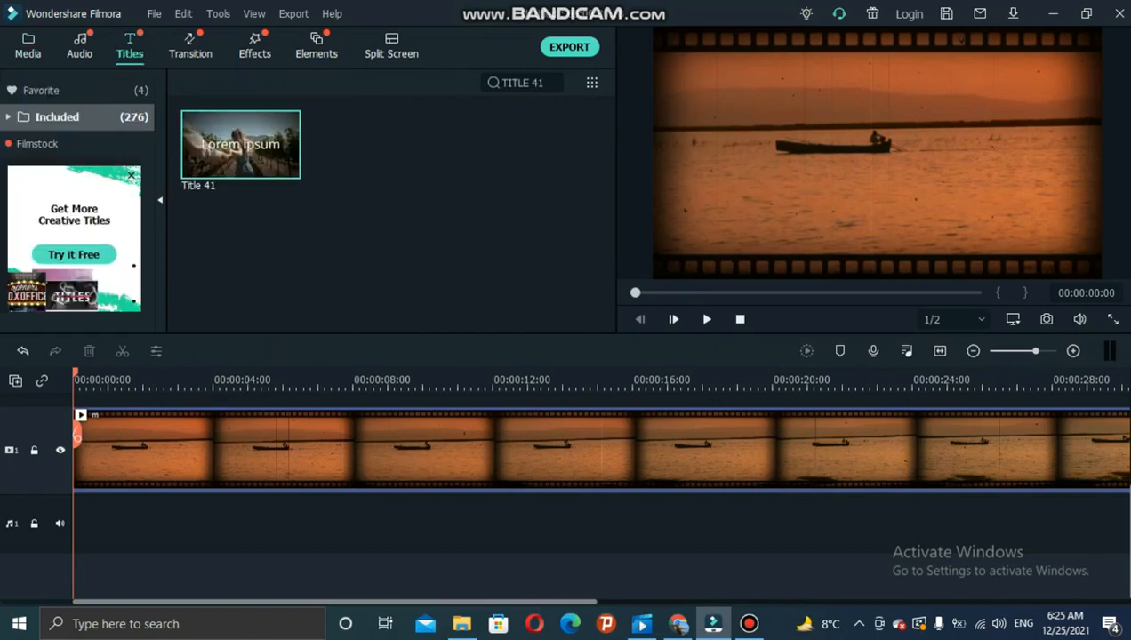
# - Place the Title 41 preset at the start of video track 3, above the boat footage
pyautogui.moveTo(241, 145)
pyautogui.moveTo(240, 144); pyautogui.dragTo(158, 426)
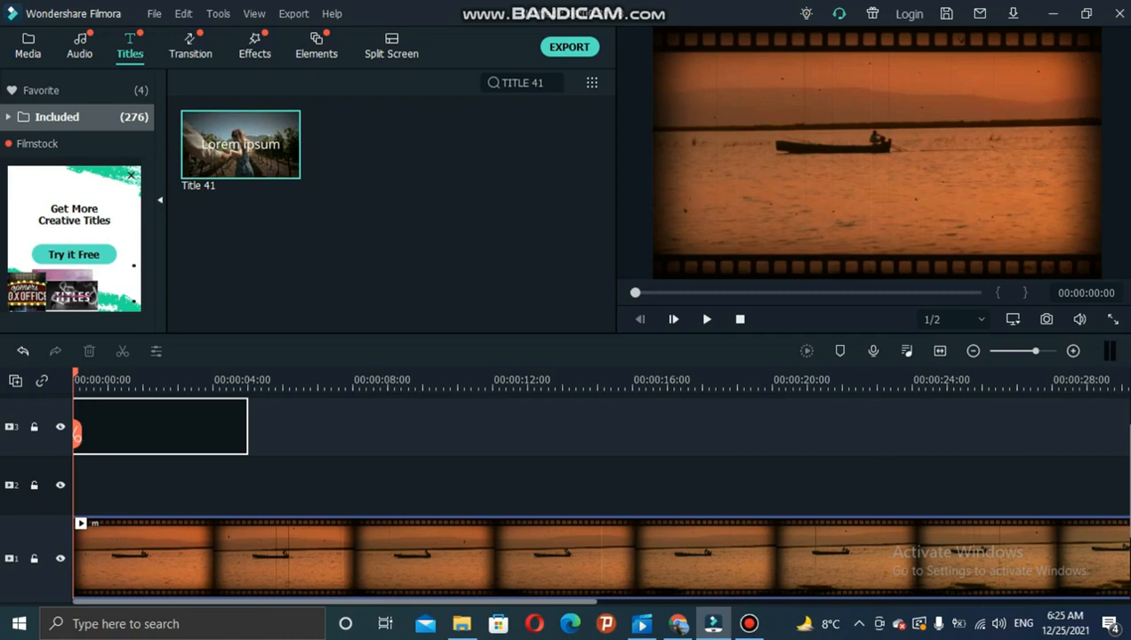
pyautogui.moveTo(160, 427); pyautogui.dragTo(160, 427)
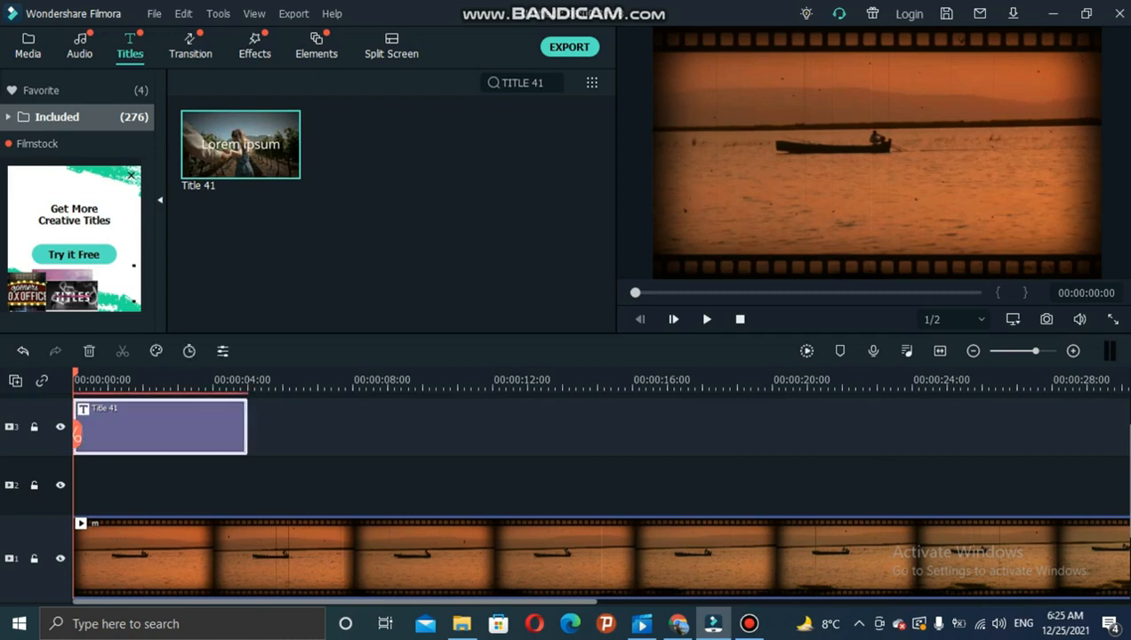
# - Replace the title's placeholder text with MIANWALI in the advanced text editor
pyautogui.rightClick(216, 424)
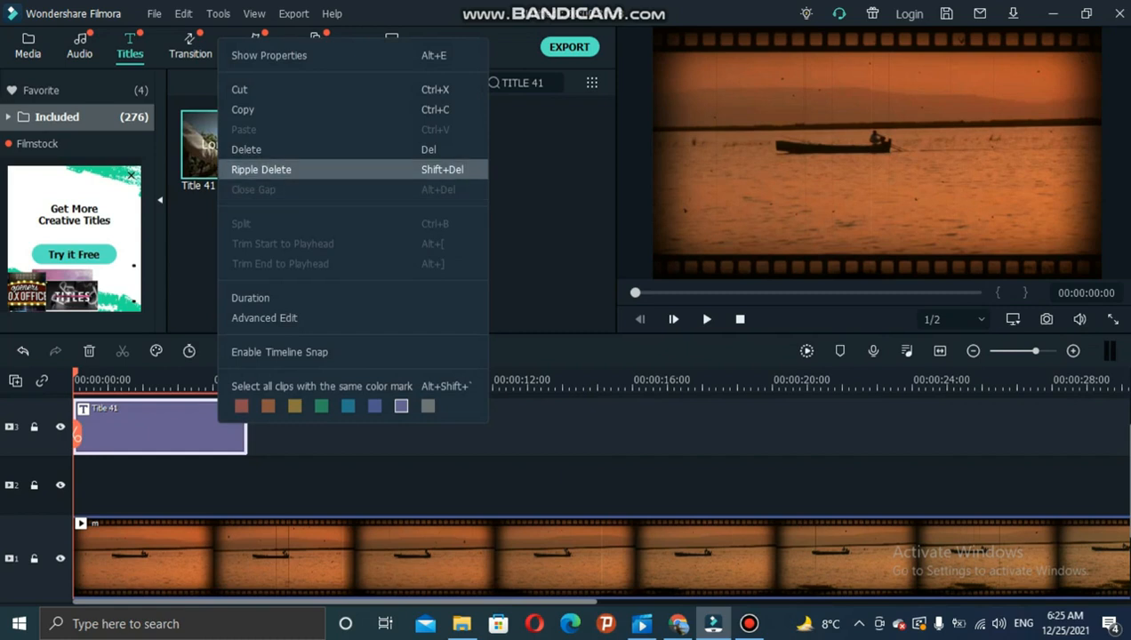
pyautogui.click(265, 318)
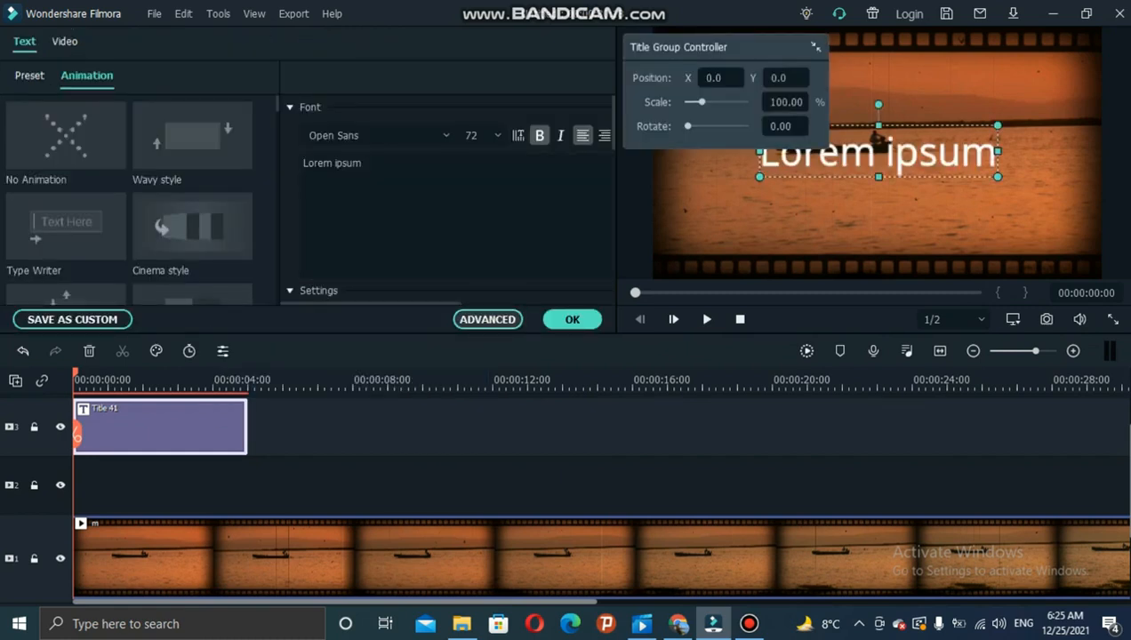
pyautogui.click(487, 320)
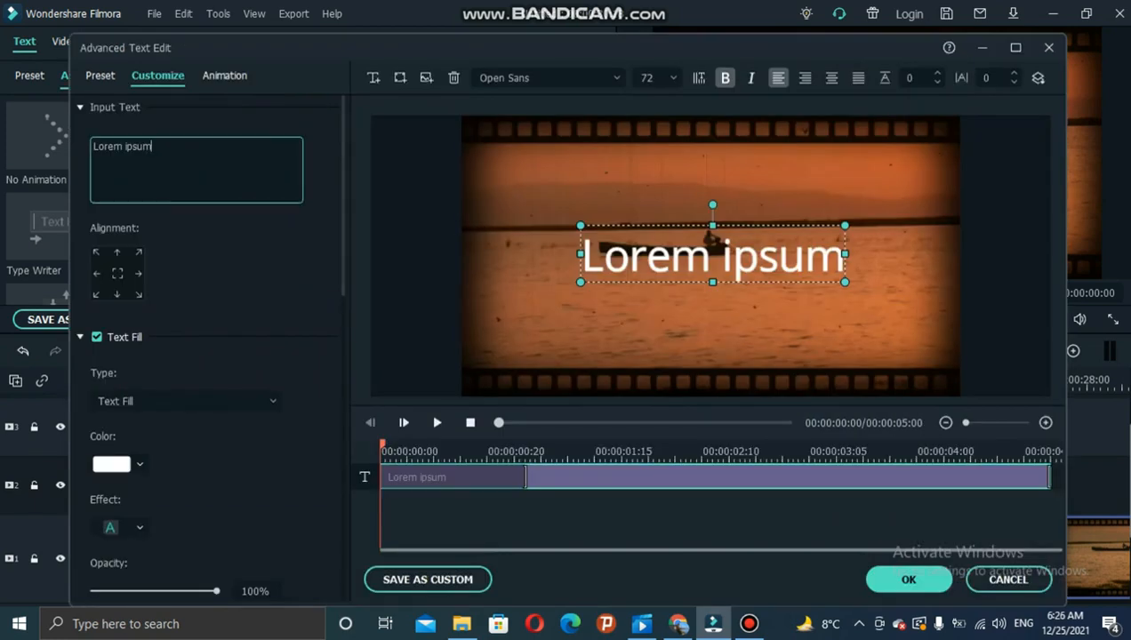
pyautogui.press('BackSpace')
pyautogui.press('BackSpace')
pyautogui.press('BackSpace')
pyautogui.press('BackSpace')
pyautogui.press('BackSpace')
pyautogui.press('BackSpace')
pyautogui.press('BackSpace')
pyautogui.press('BackSpace')
pyautogui.press('BackSpace')
pyautogui.press('BackSpace')
pyautogui.press('BackSpace')
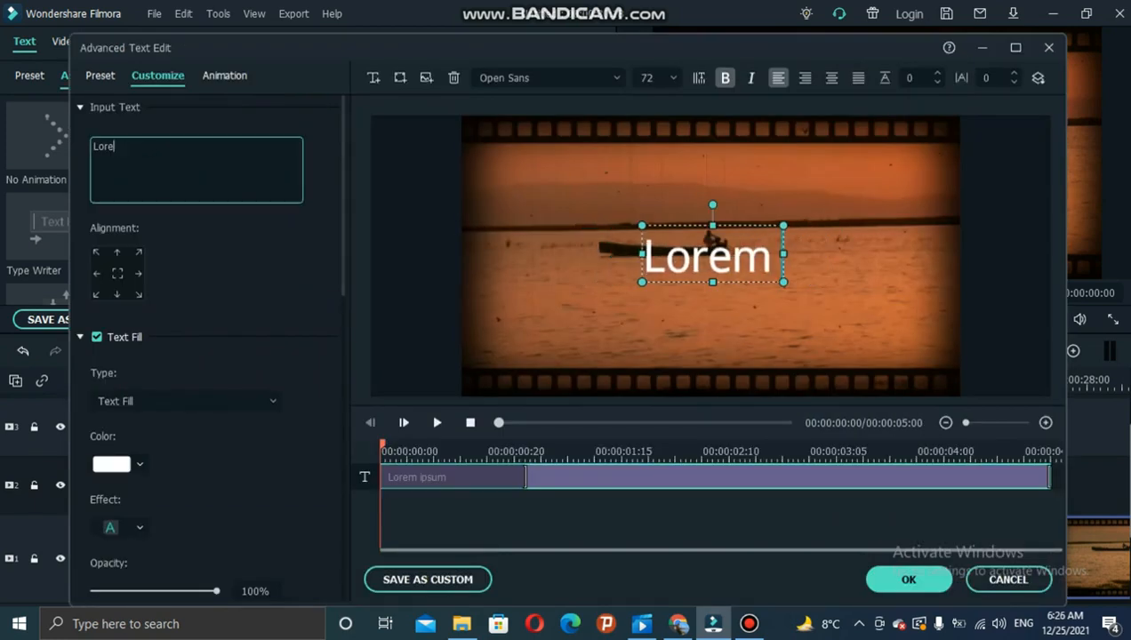
pyautogui.write('MIAN')
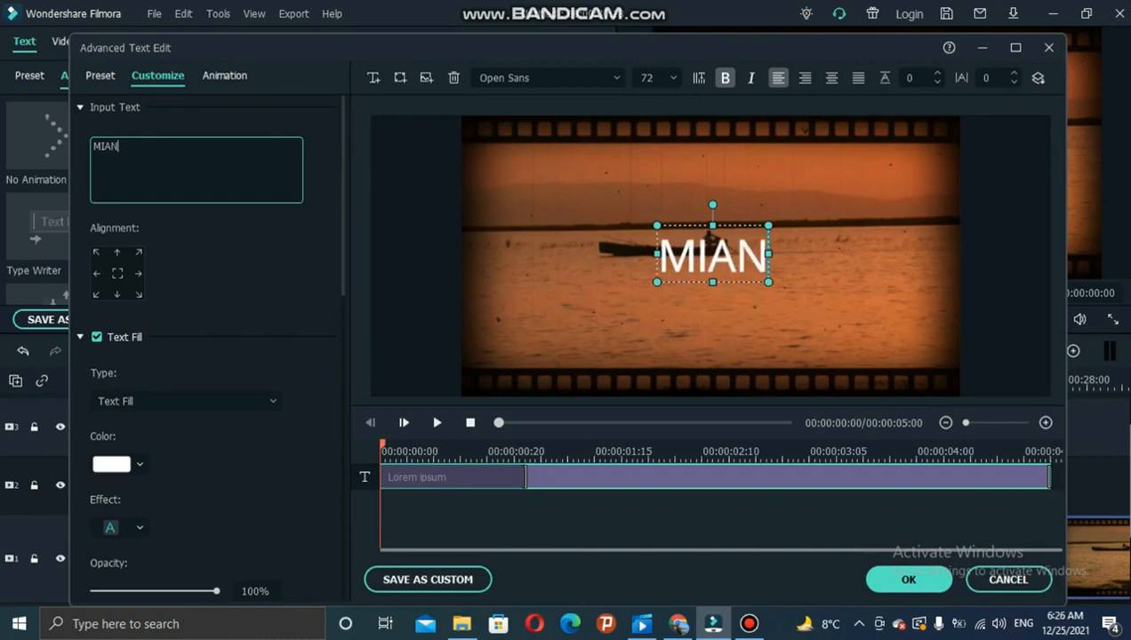
pyautogui.write('WALI')
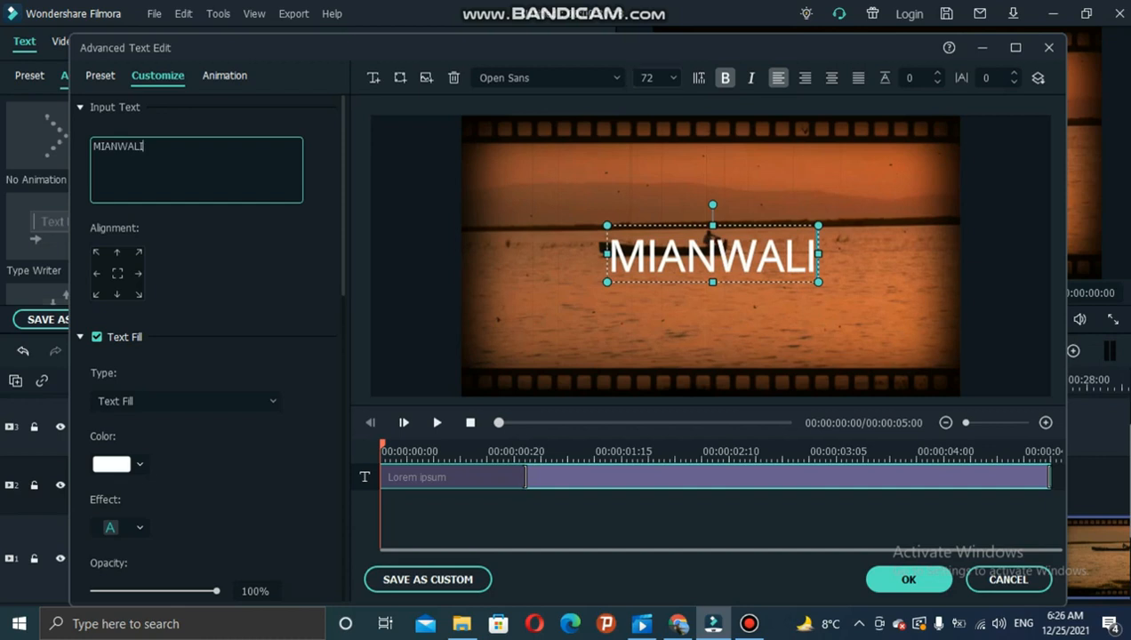
# - Set the MIANWALI text to font size 100 and the Agency FB Negreta font
pyautogui.click(655, 77)
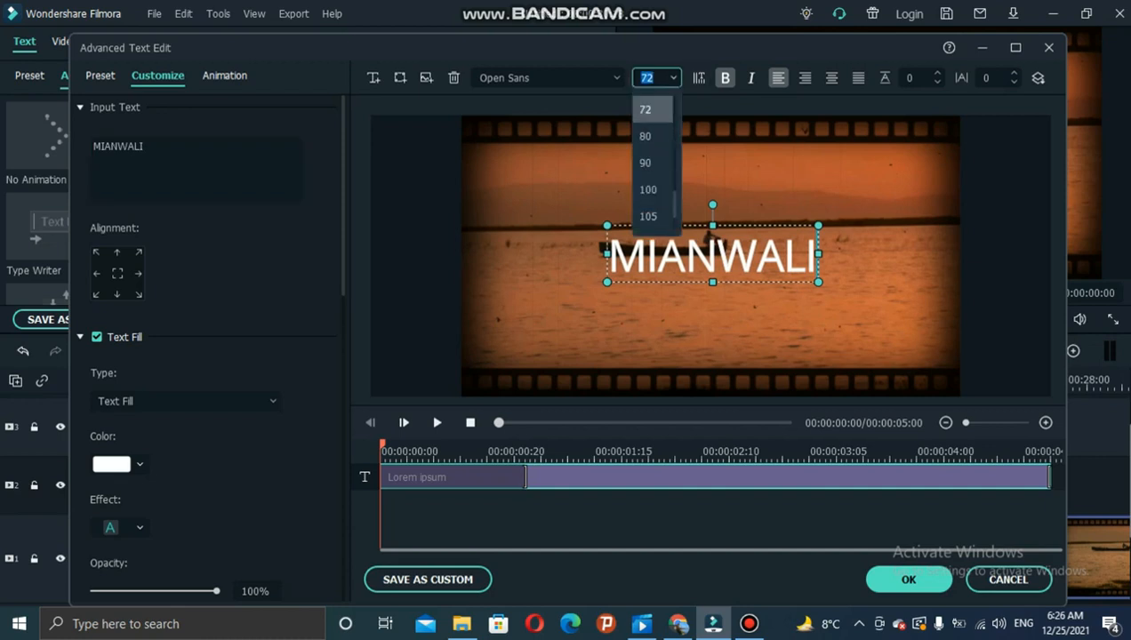
pyautogui.click(648, 190)
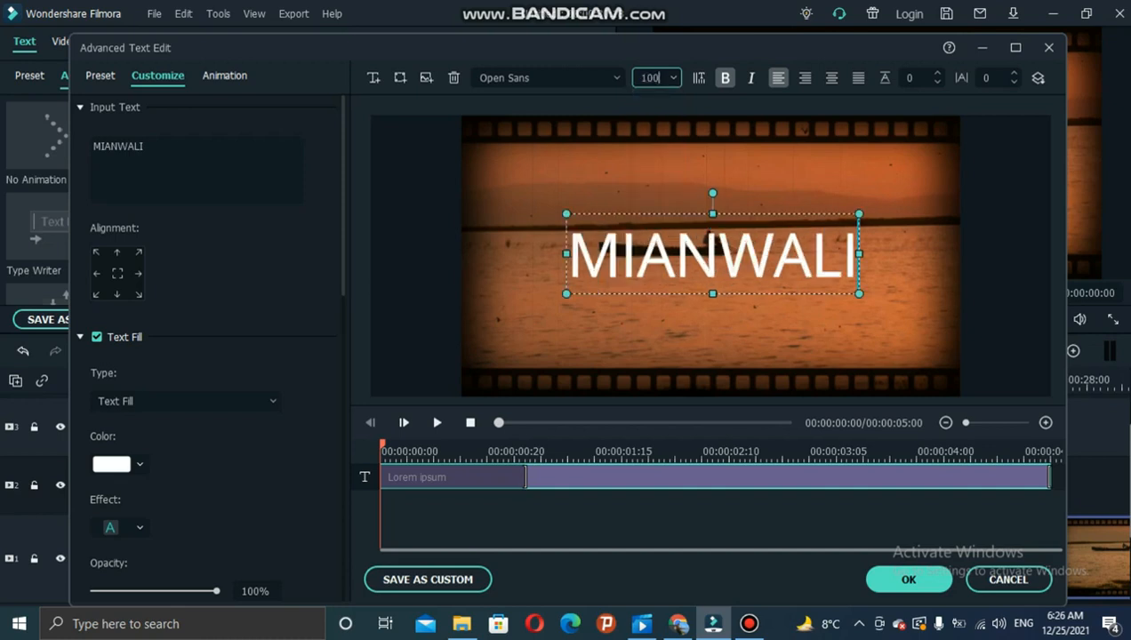
pyautogui.click(616, 77)
pyautogui.scroll(9, 616, 189)
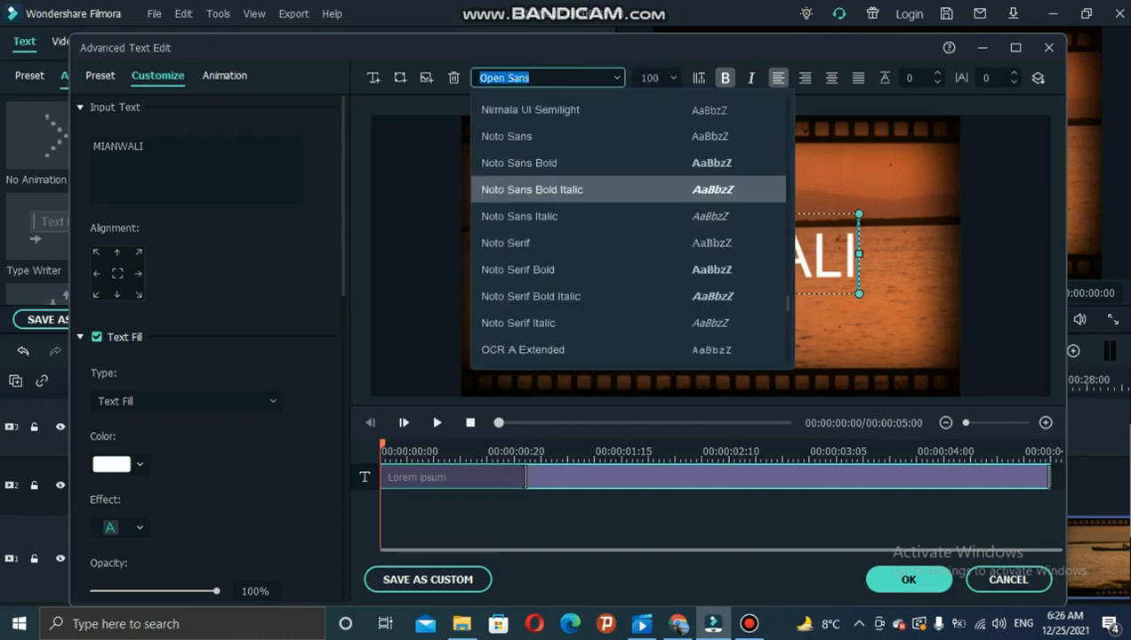
pyautogui.scroll(20, 627, 190)
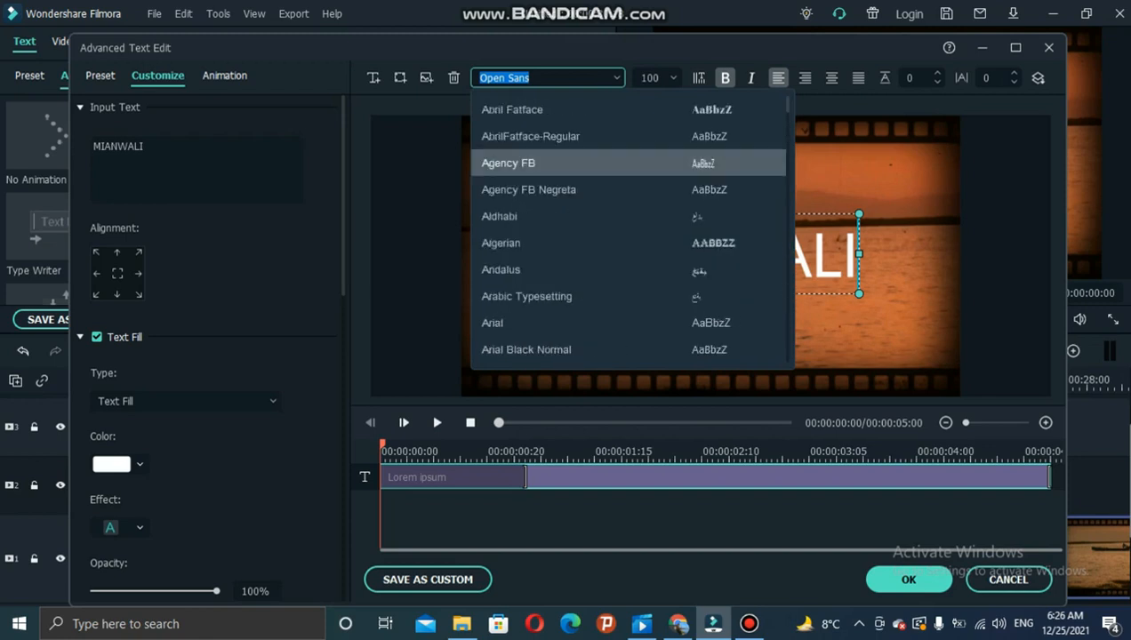
pyautogui.scroll(-1, 622, 323)
pyautogui.click(616, 77)
pyautogui.press('a')
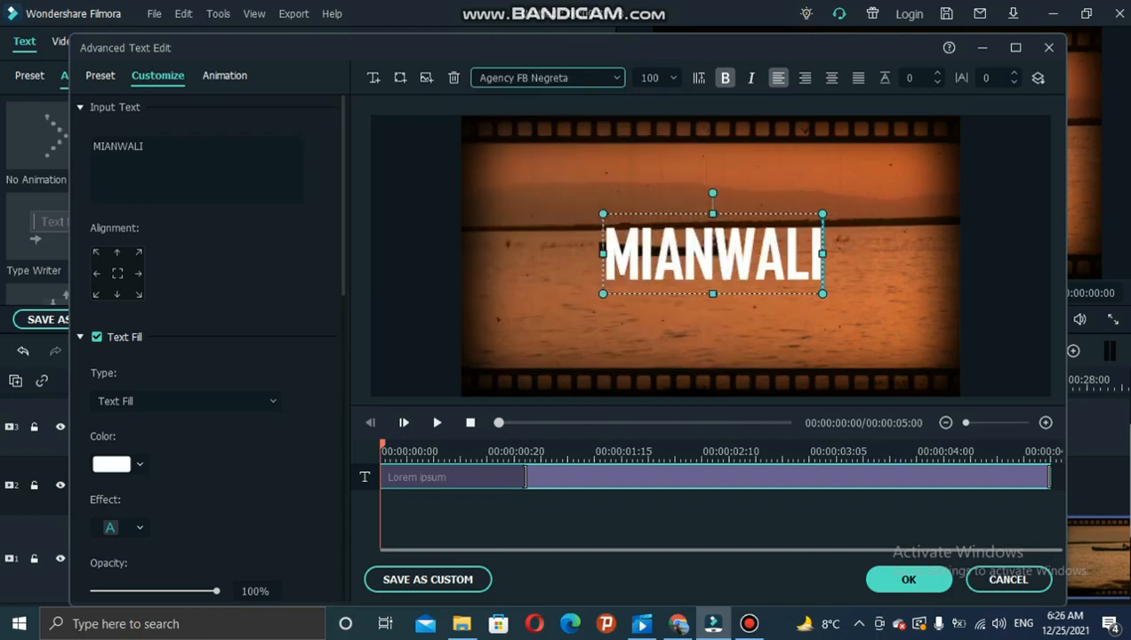
# - Change the MIANWALI text's font to Abril Fatface
pyautogui.click(616, 77)
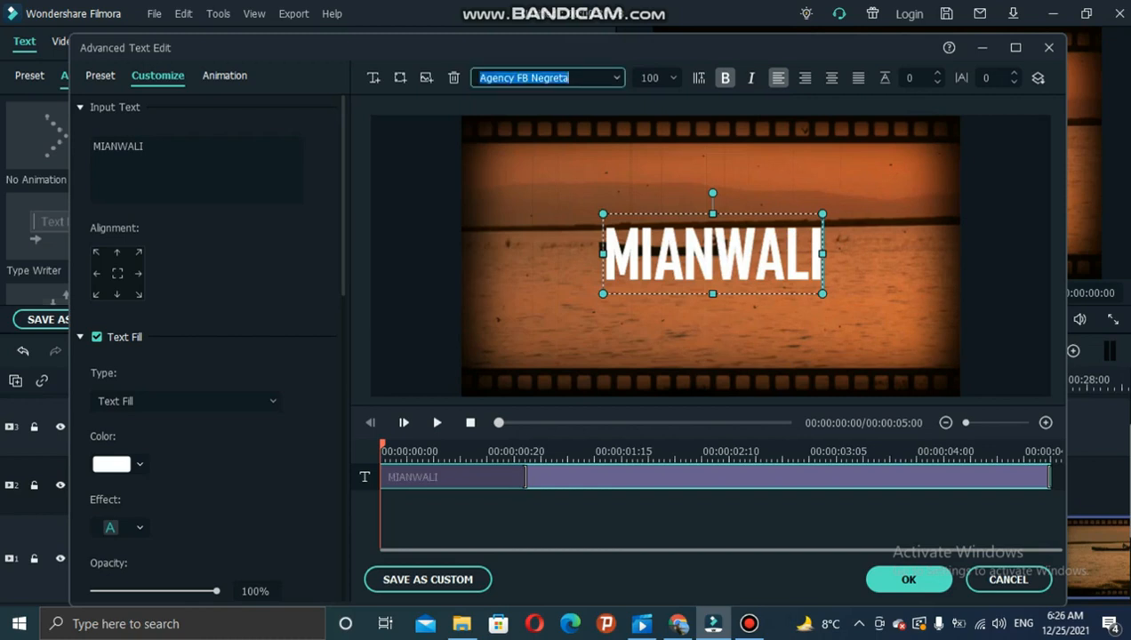
pyautogui.scroll(1, 622, 163)
pyautogui.press('Up')
pyautogui.press('Up')
pyautogui.press('Return')
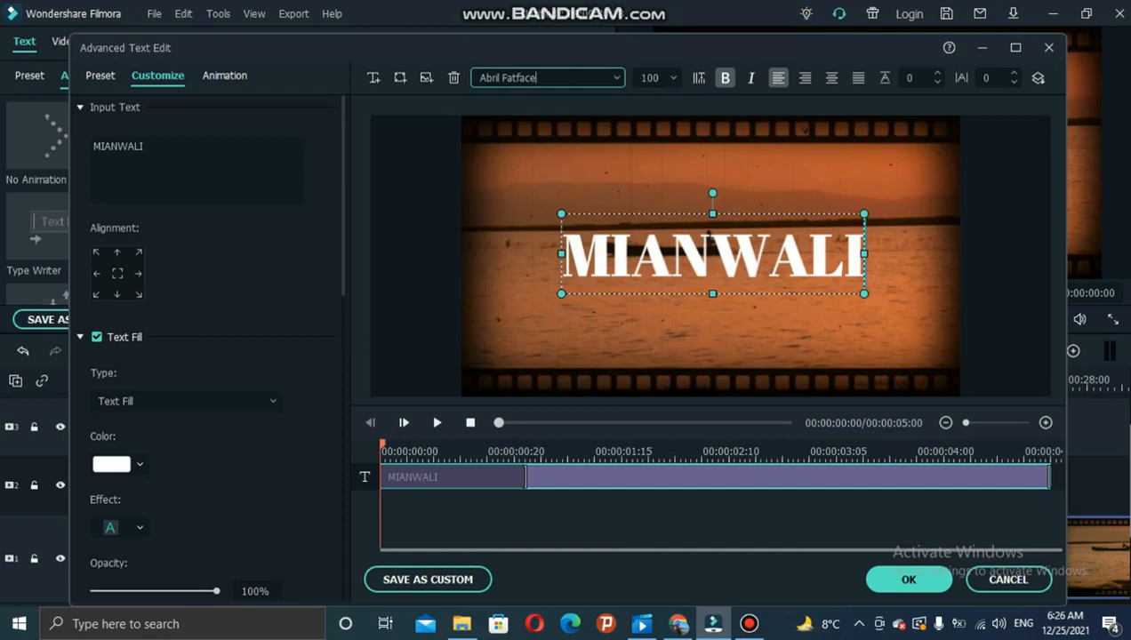
# - Set the text fill color of the MIANWALI title to black
pyautogui.scroll(-2, 209, 356)
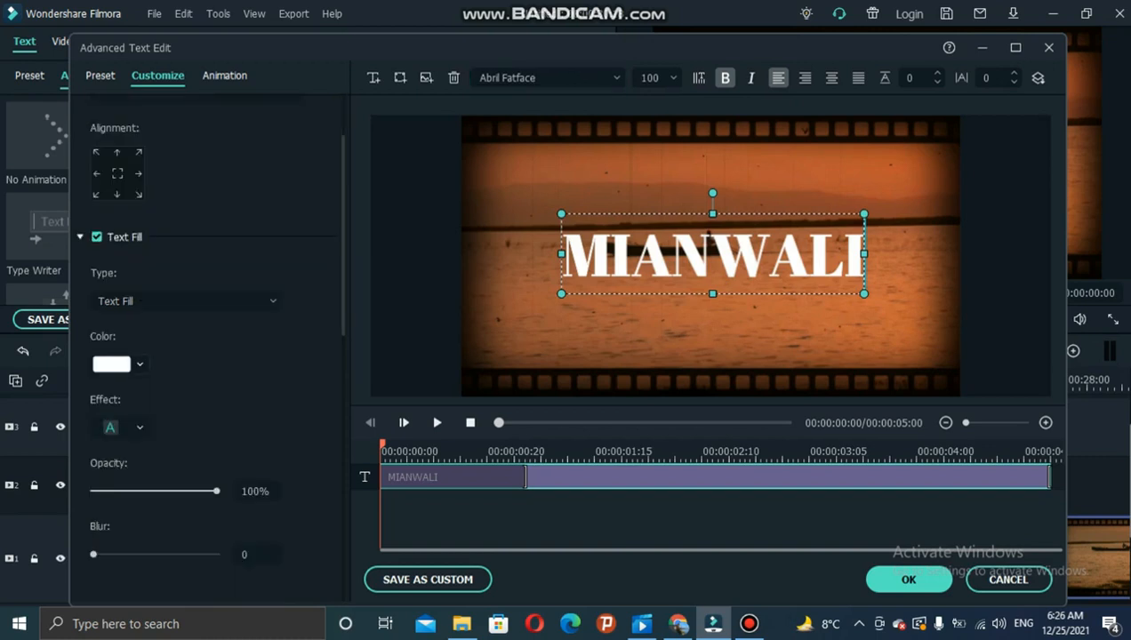
pyautogui.click(111, 364)
pyautogui.click(97, 457)
# - Enable the text border on the title, color it light grey and set the border opacity to 70%
pyautogui.scroll(-1, 97, 458)
pyautogui.scroll(-3, 209, 356)
pyautogui.click(97, 420)
pyautogui.scroll(-1, 97, 420)
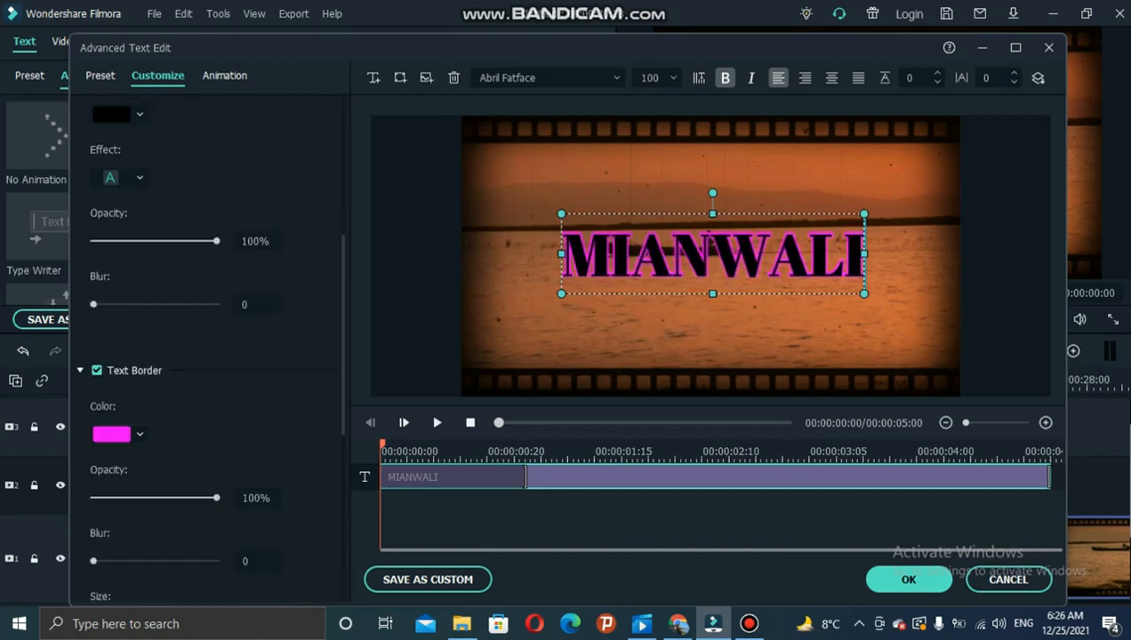
pyautogui.click(112, 434)
pyautogui.click(157, 452)
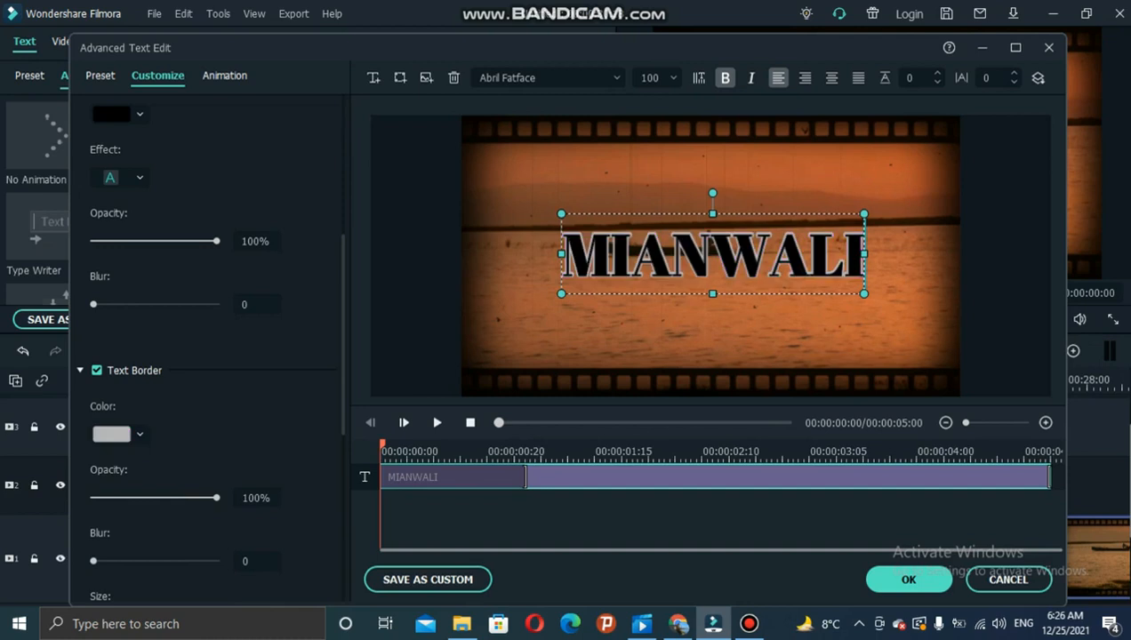
pyautogui.moveTo(216, 497); pyautogui.dragTo(179, 497)
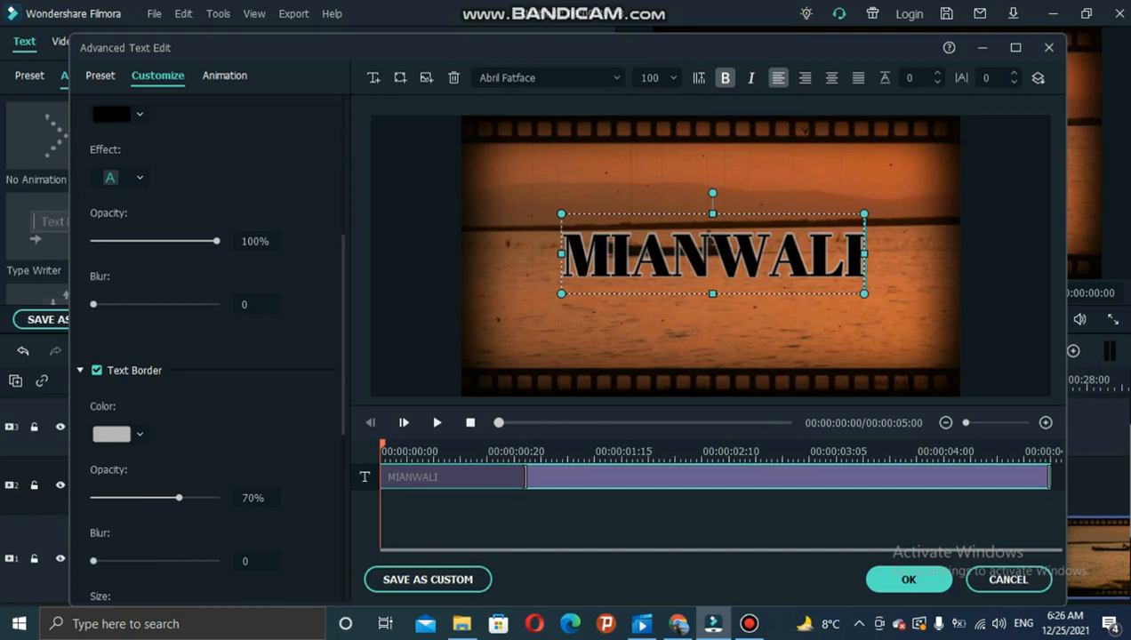
# - Apply the title edits with No Animation and extend the title clip to about 11 seconds
pyautogui.scroll(3, 256, 389)
pyautogui.click(224, 76)
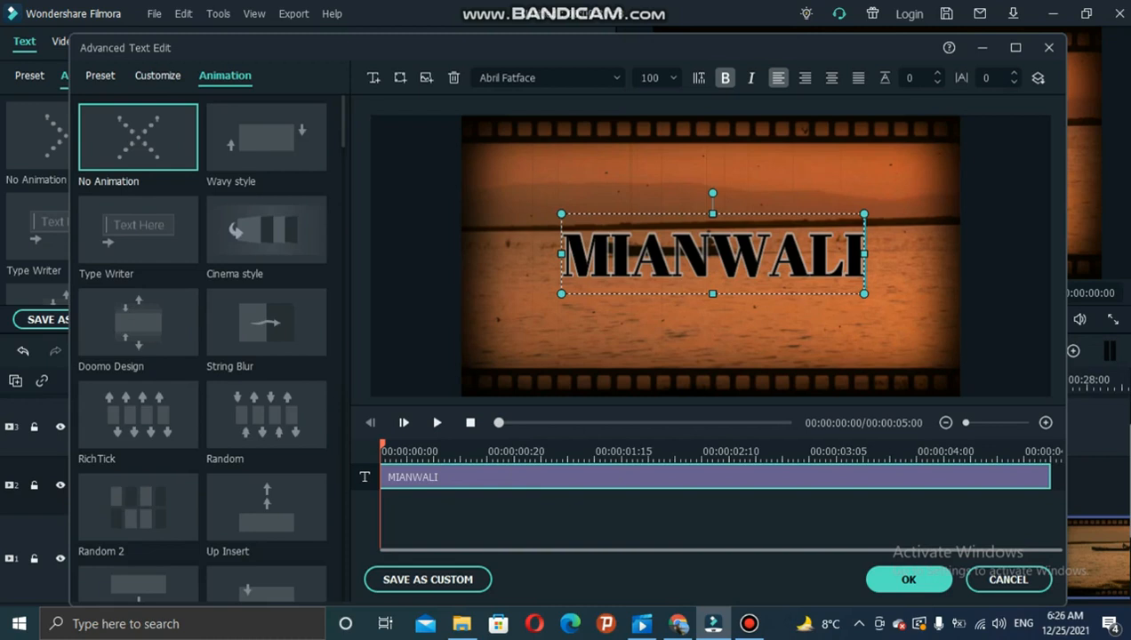
pyautogui.click(908, 579)
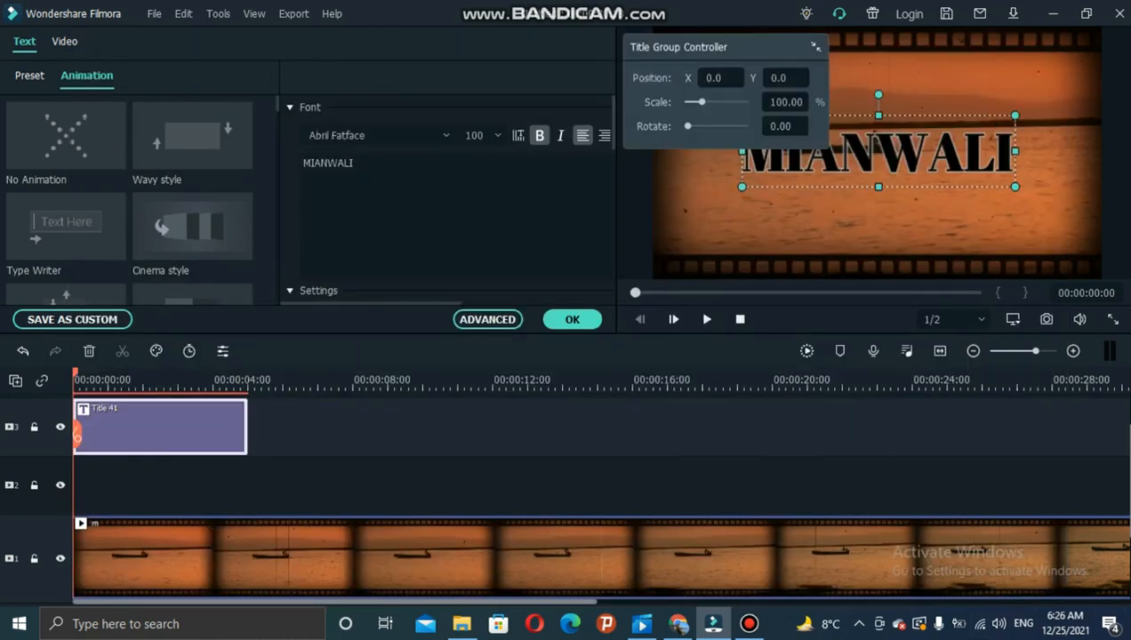
pyautogui.moveTo(247, 426); pyautogui.dragTo(473, 427)
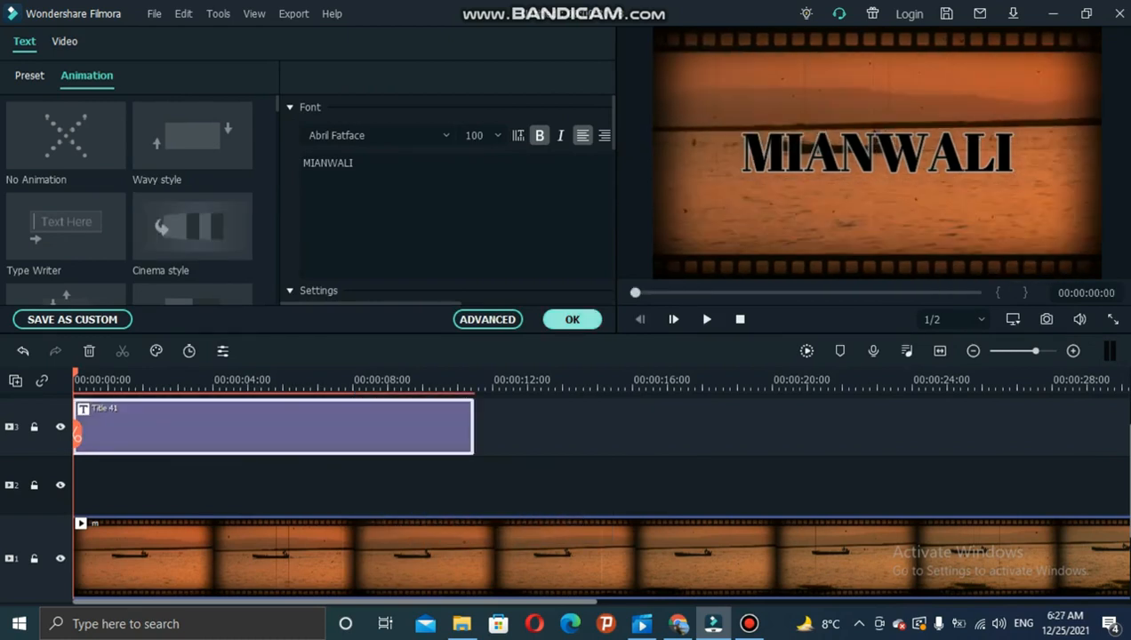
pyautogui.click(572, 319)
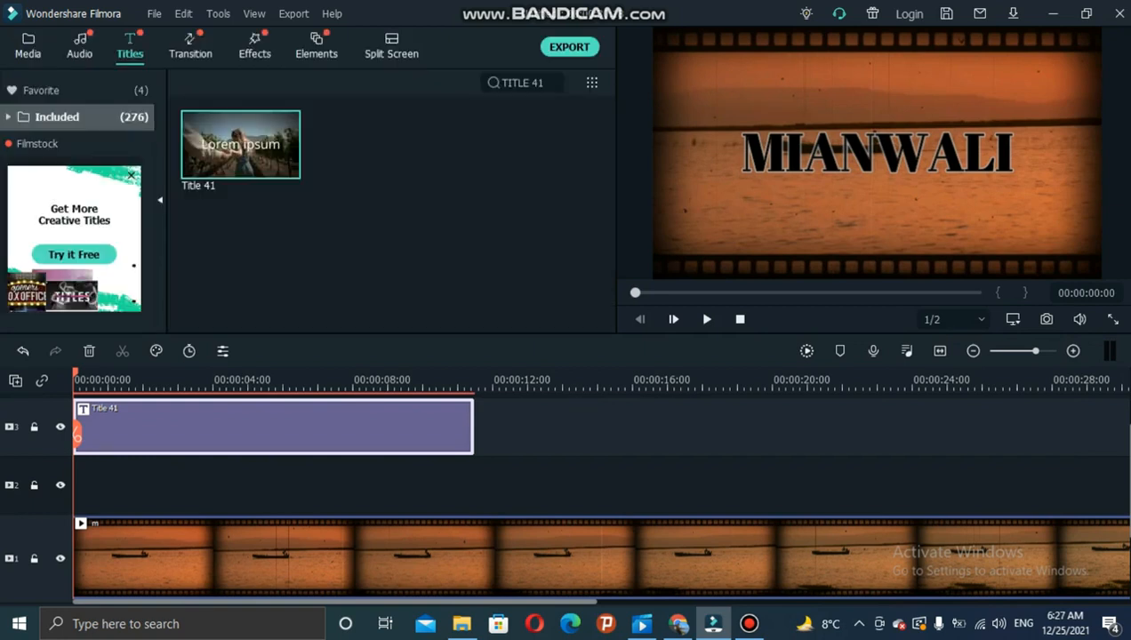
# - Place the White sample color at the start of track 2 beneath the title and take a snapshot of the preview frame
pyautogui.click(27, 44)
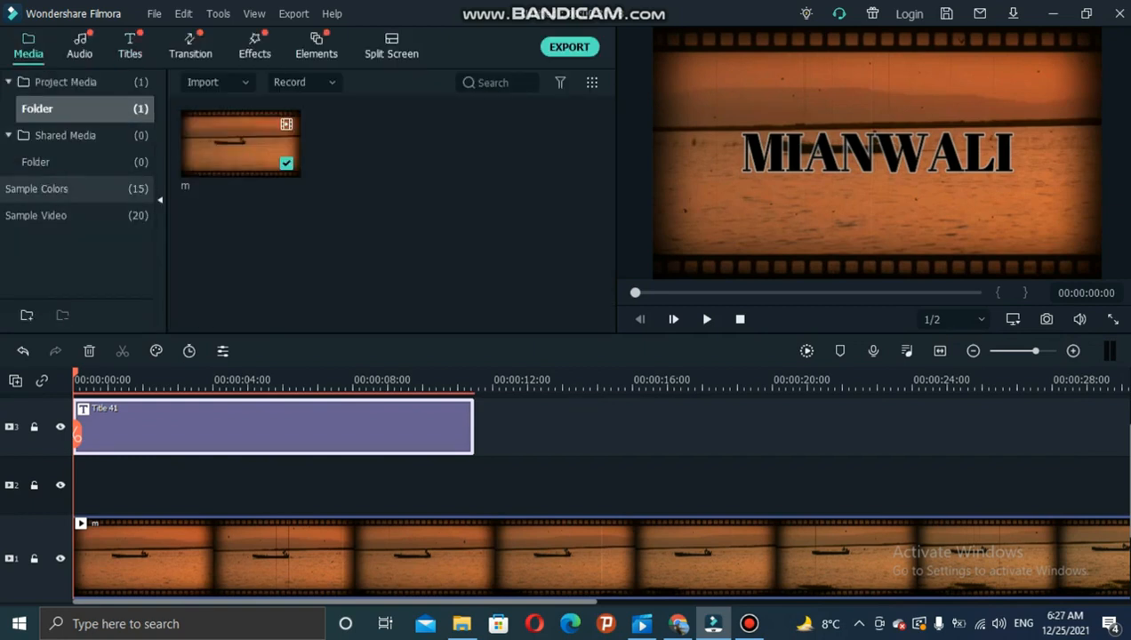
pyautogui.click(36, 188)
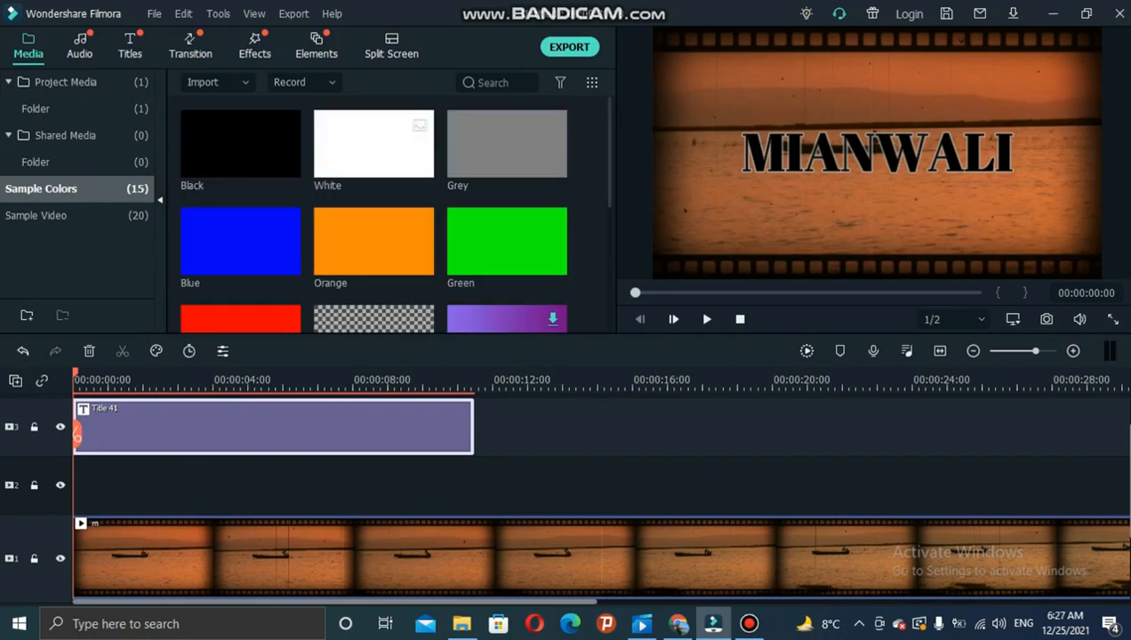
pyautogui.click(337, 145)
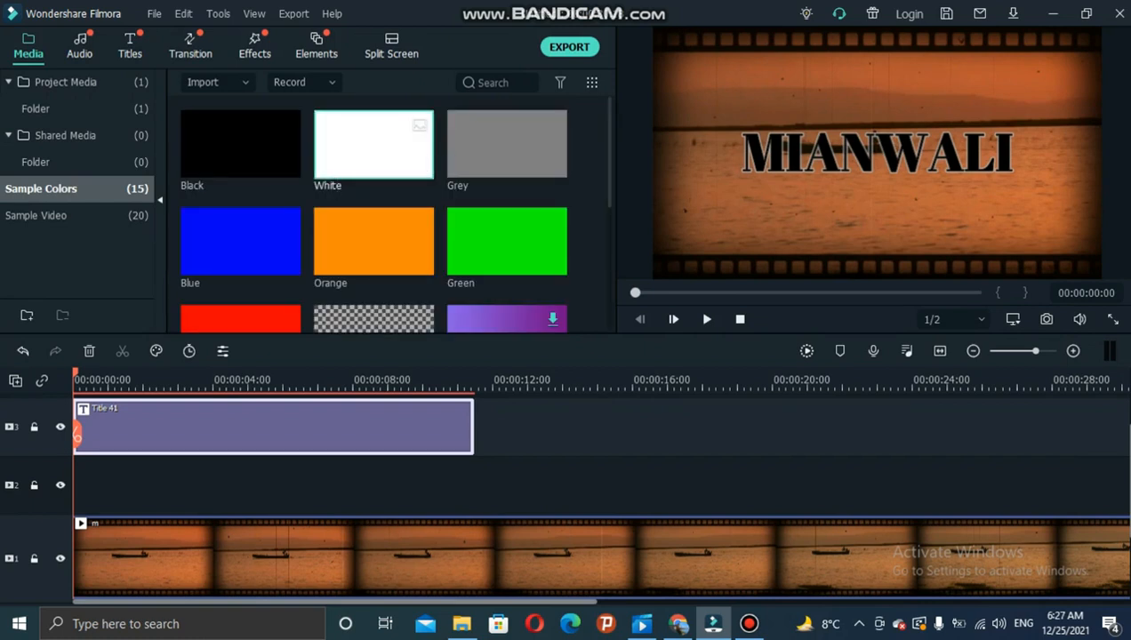
pyautogui.moveTo(337, 145); pyautogui.dragTo(78, 484)
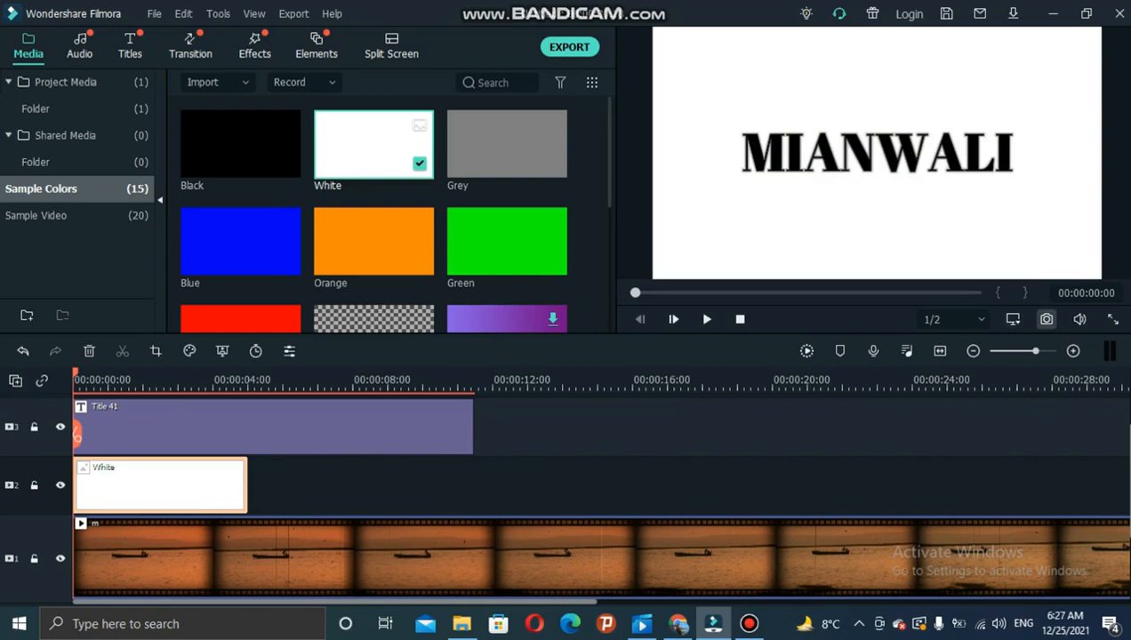
pyautogui.click(1046, 319)
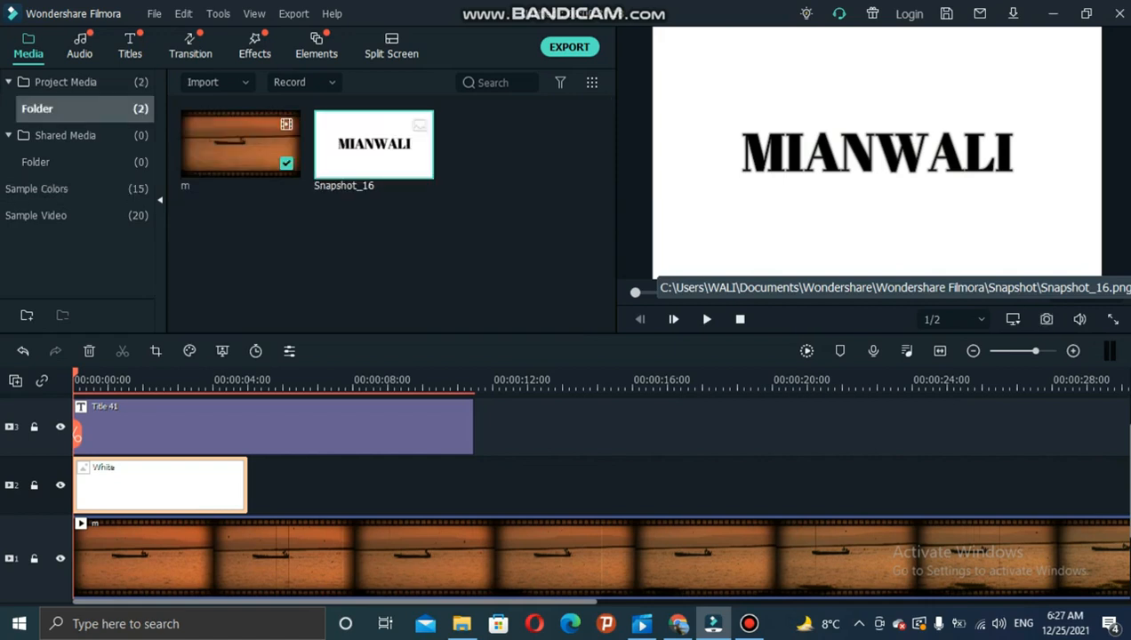
# - Replace the Title 41 and White clips with Snapshot_16 at the start of track 2, extended to about 11 seconds
pyautogui.moveTo(272, 493); pyautogui.dragTo(185, 425)
pyautogui.press('Delete')
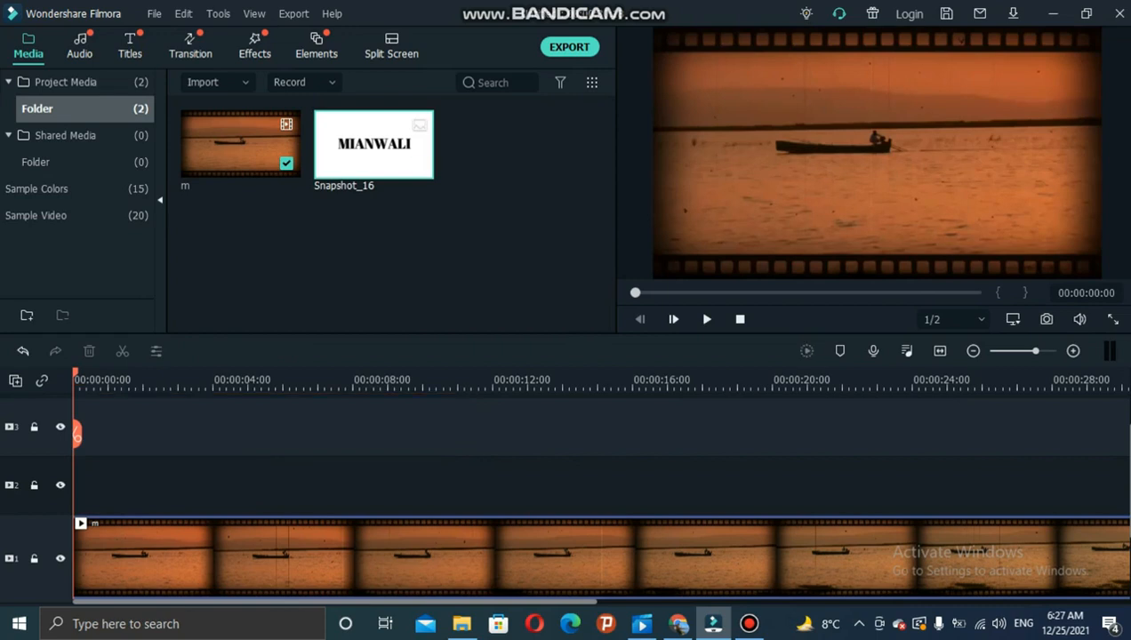
pyautogui.moveTo(175, 392); pyautogui.dragTo(75, 486)
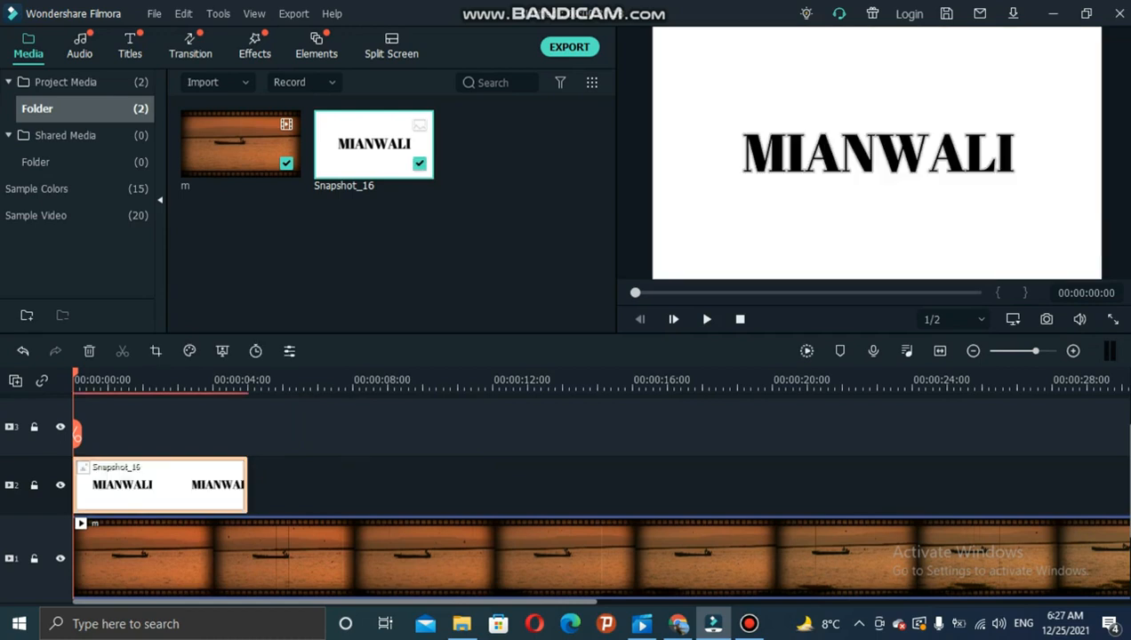
pyautogui.moveTo(247, 487); pyautogui.dragTo(455, 487)
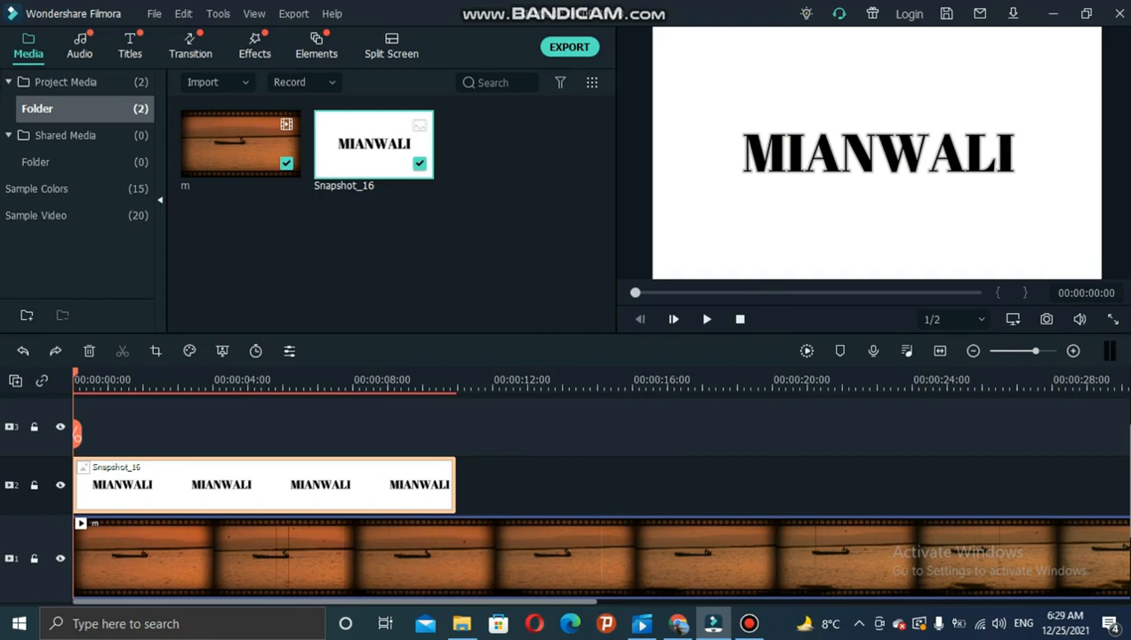
# - Enable Chroma Key on the Snapshot_16 clip and set white (#ffffff) as the key color
pyautogui.doubleClick(264, 487)
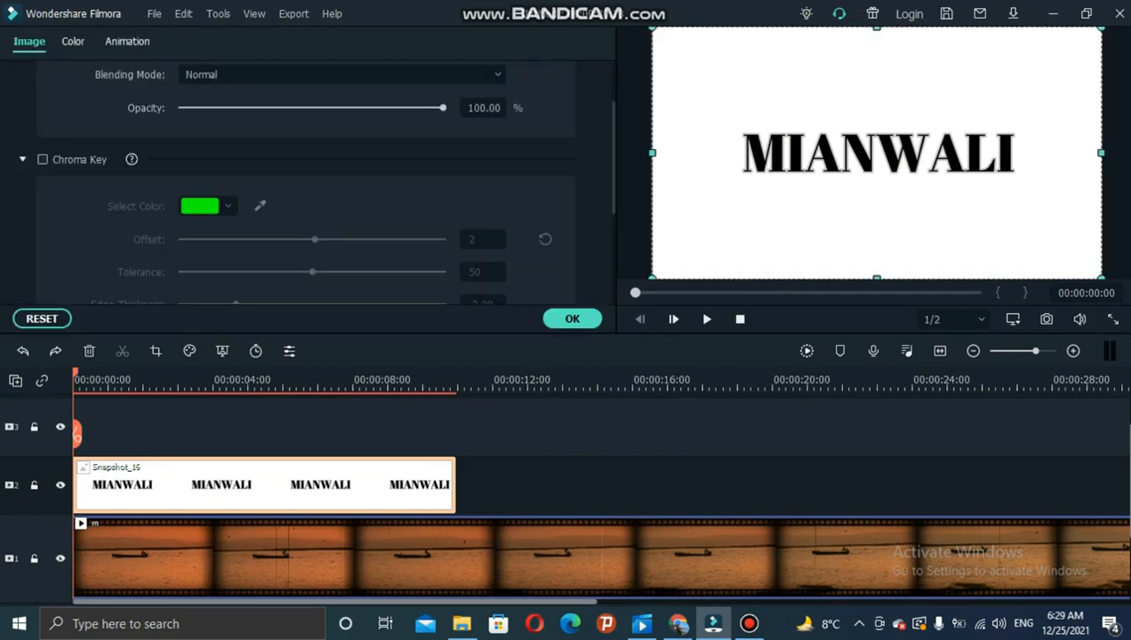
pyautogui.click(43, 160)
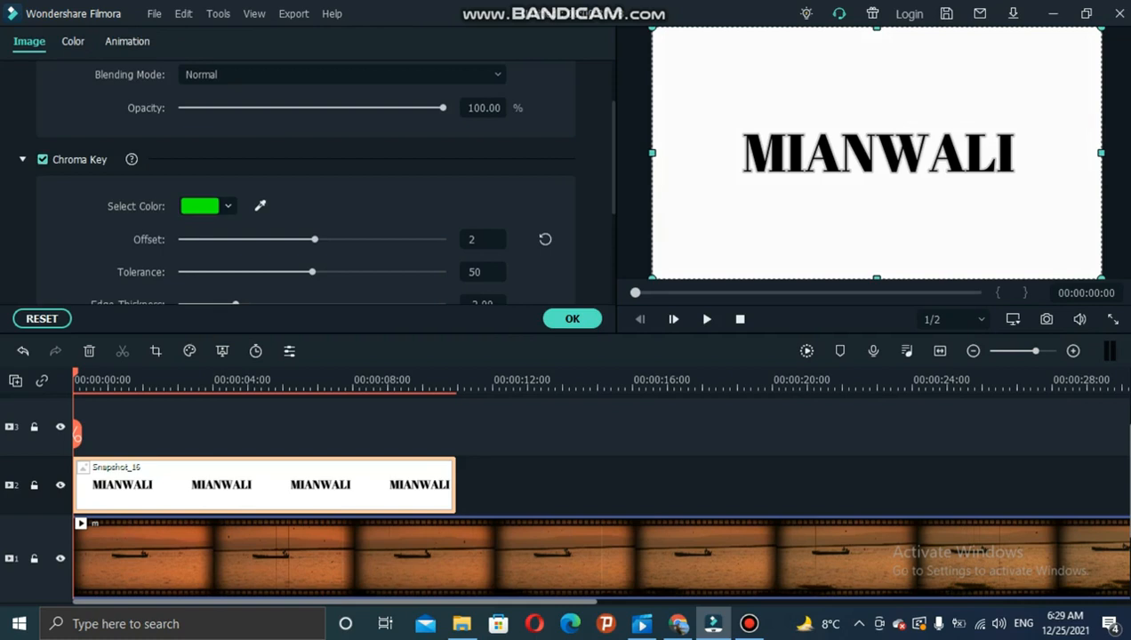
pyautogui.click(228, 207)
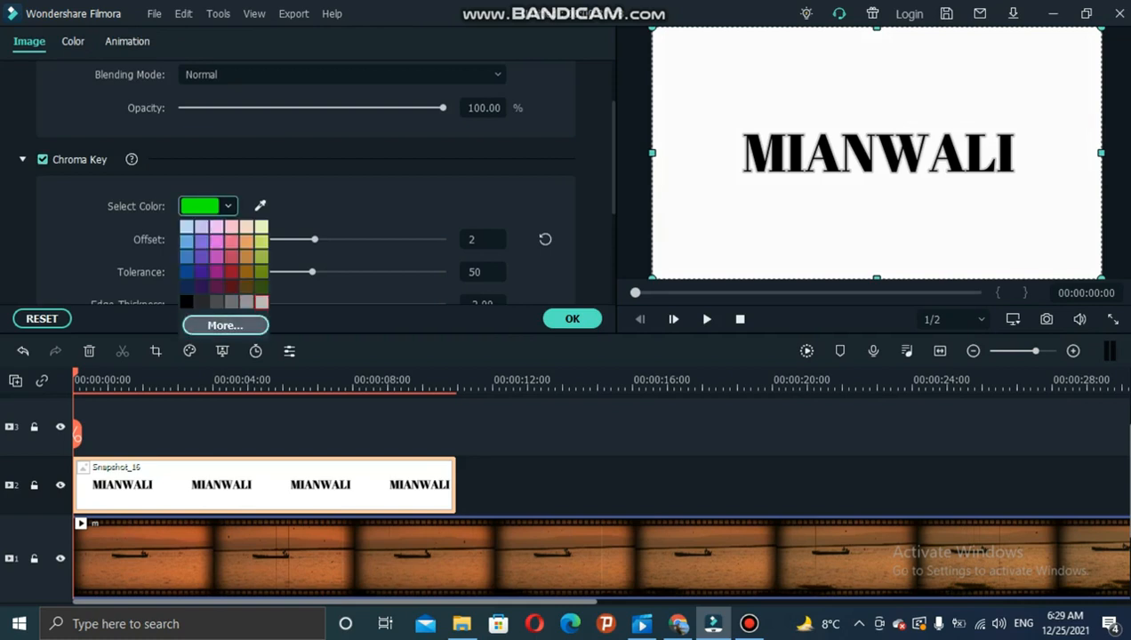
pyautogui.click(225, 326)
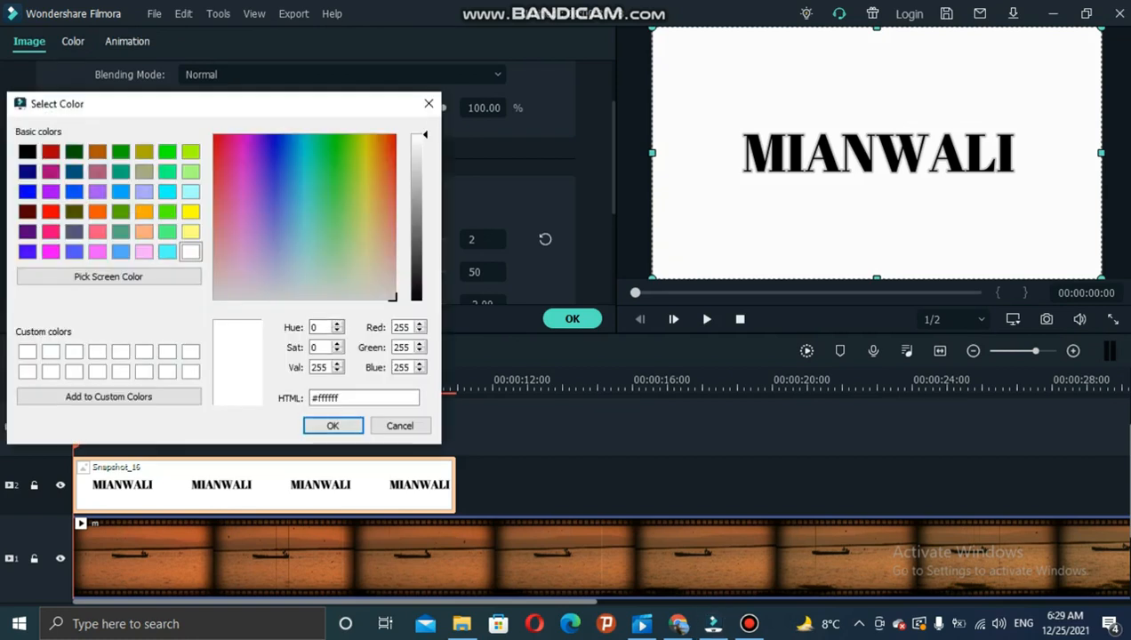
pyautogui.press('Return')
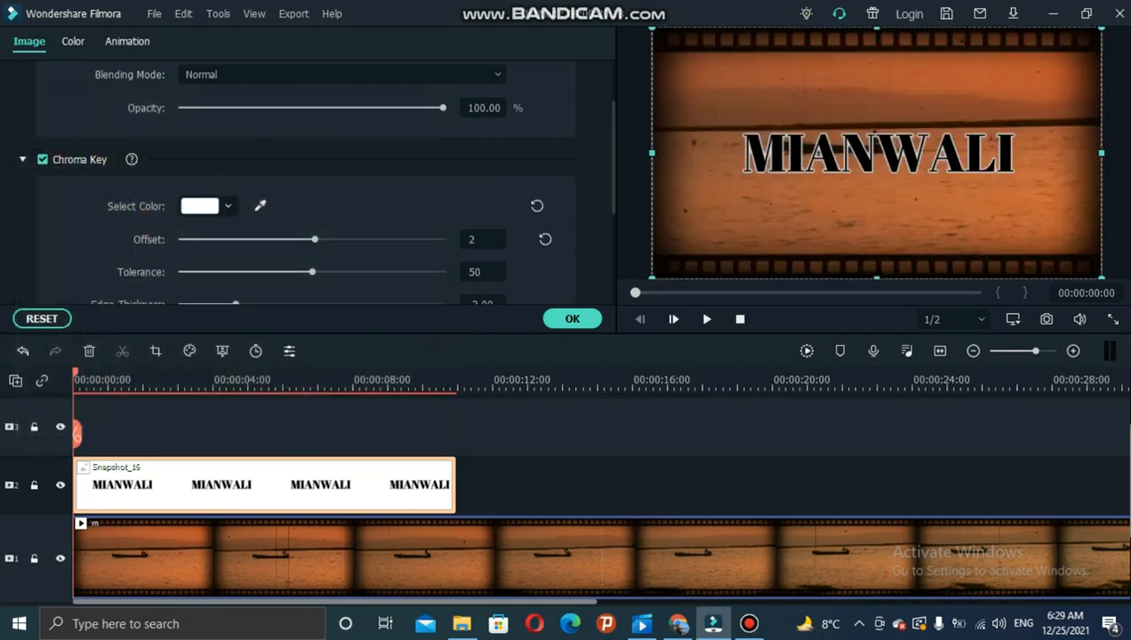
# - Adjust the chroma key offset of the Snapshot_16 clip and set it to 5
pyautogui.moveTo(314, 239); pyautogui.dragTo(316, 239)
pyautogui.press('Right')
pyautogui.press('Right')
pyautogui.moveTo(319, 239); pyautogui.dragTo(315, 240)
pyautogui.click(475, 239)
pyautogui.click(476, 239)
pyautogui.press('BackSpace')
pyautogui.write('5')
pyautogui.press('Return')
# - Lower the Snapshot_16 clip's opacity to 80.25% and apply the image settings
pyautogui.scroll(-2, 306, 177)
pyautogui.scroll(3, 306, 178)
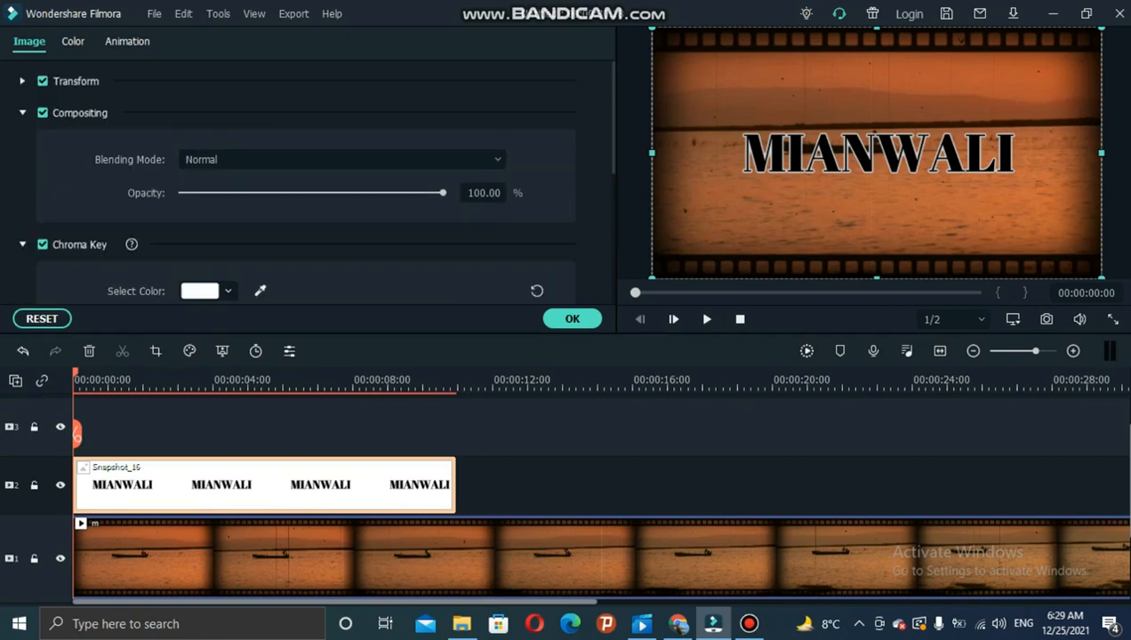
pyautogui.moveTo(443, 192); pyautogui.dragTo(355, 192)
pyautogui.moveTo(392, 192); pyautogui.dragTo(391, 192)
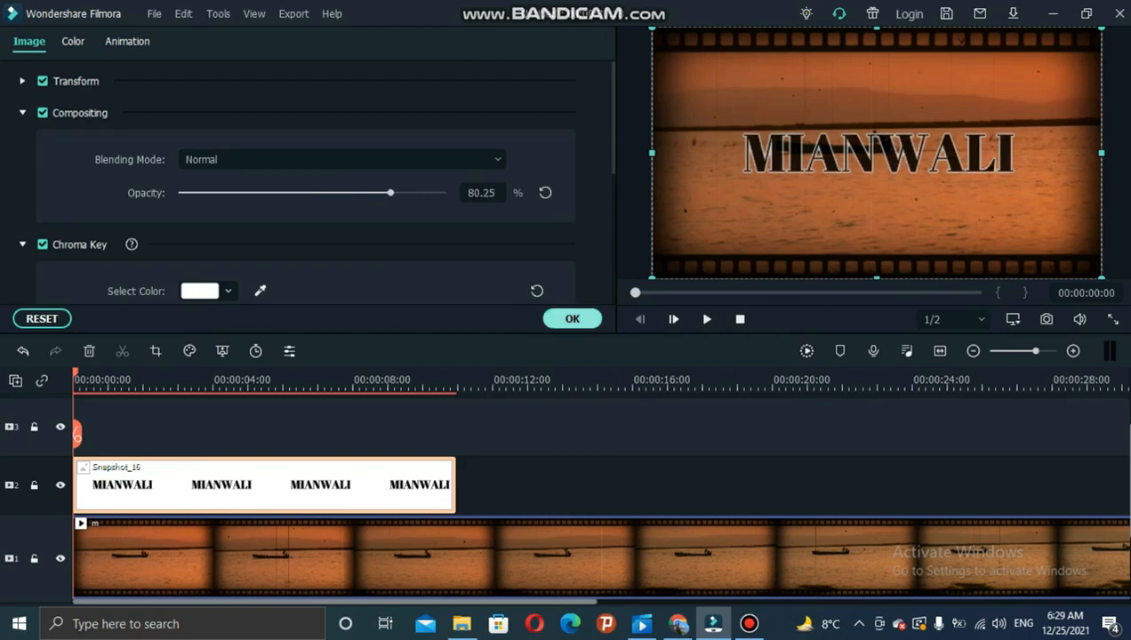
pyautogui.click(571, 318)
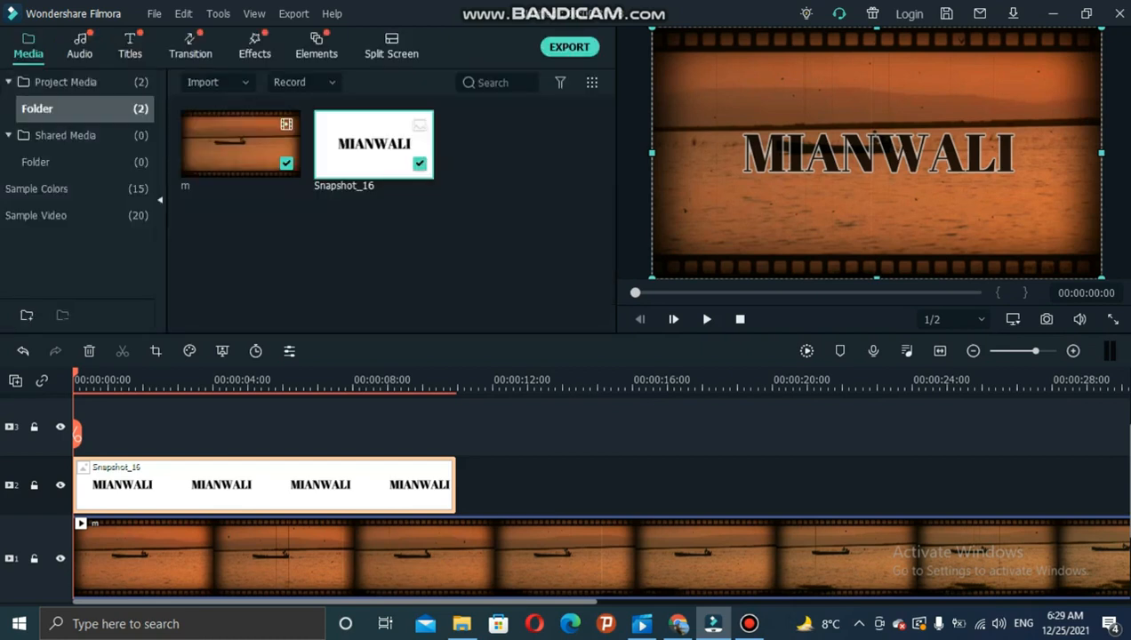
# - Lock track 1 and split the Snapshot_16 clip on track 2 at 00:00:04:02
pyautogui.press('space')
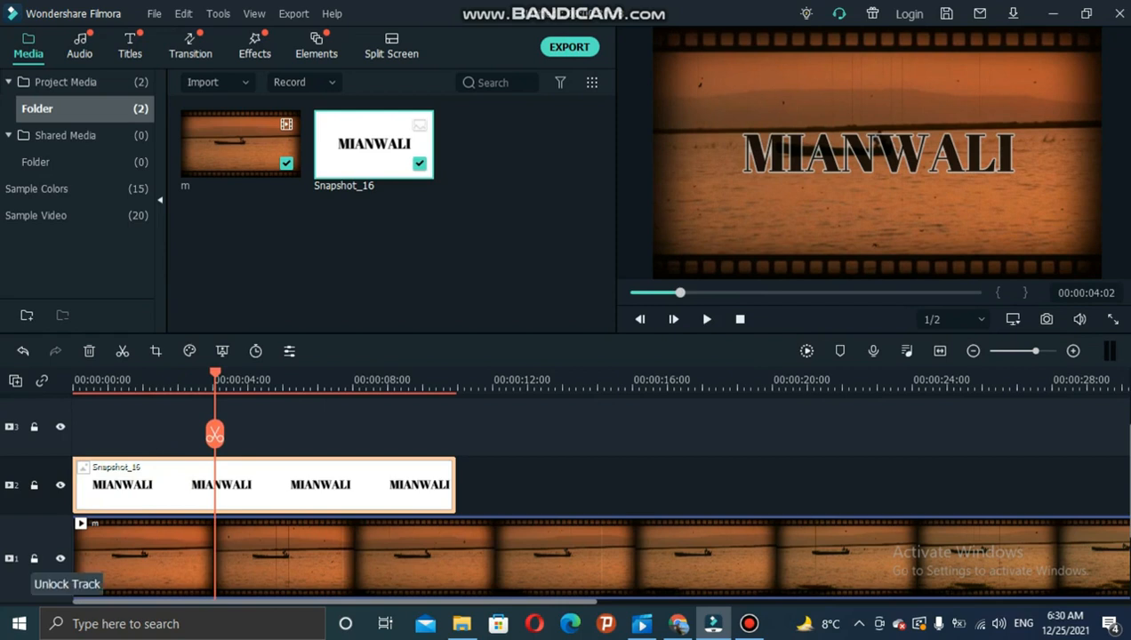
pyautogui.click(34, 558)
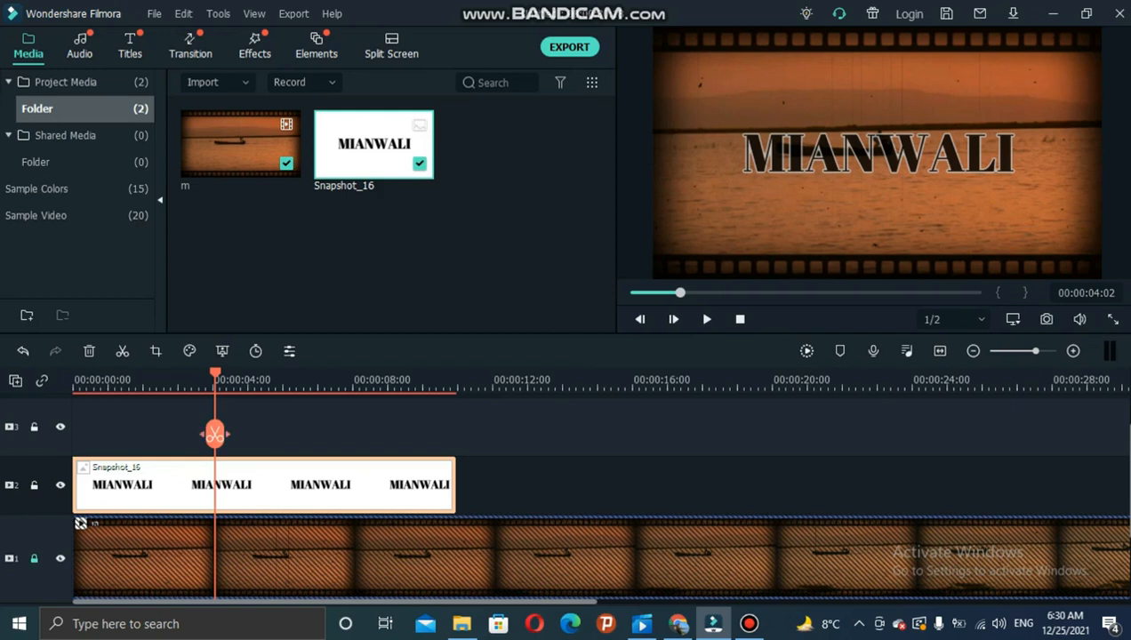
pyautogui.click(214, 434)
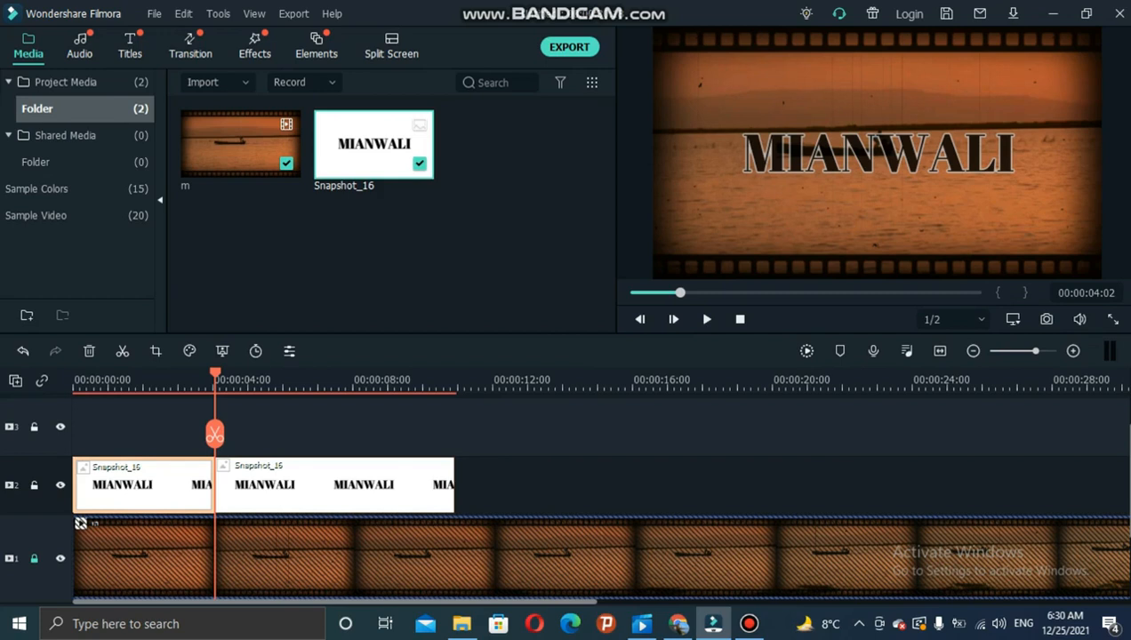
# - Apply a Pan & Zoom to the first Snapshot_16 segment, from a centered 615 x 346 start frame out to the full 1920 x 1080 frame
pyautogui.rightClick(160, 484)
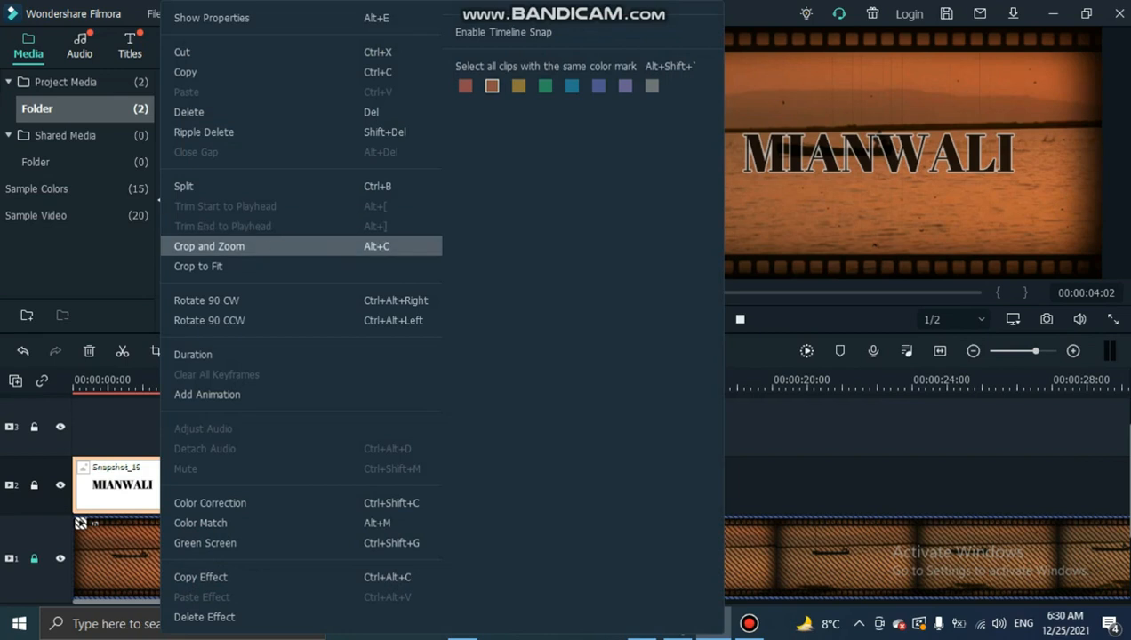
pyautogui.click(210, 247)
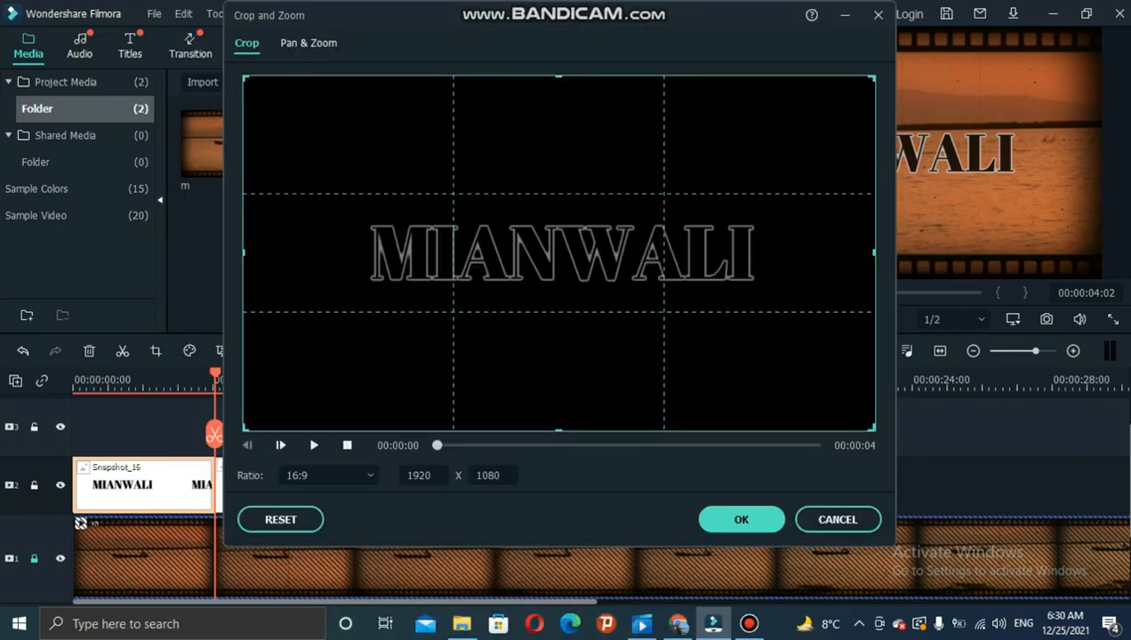
pyautogui.click(309, 43)
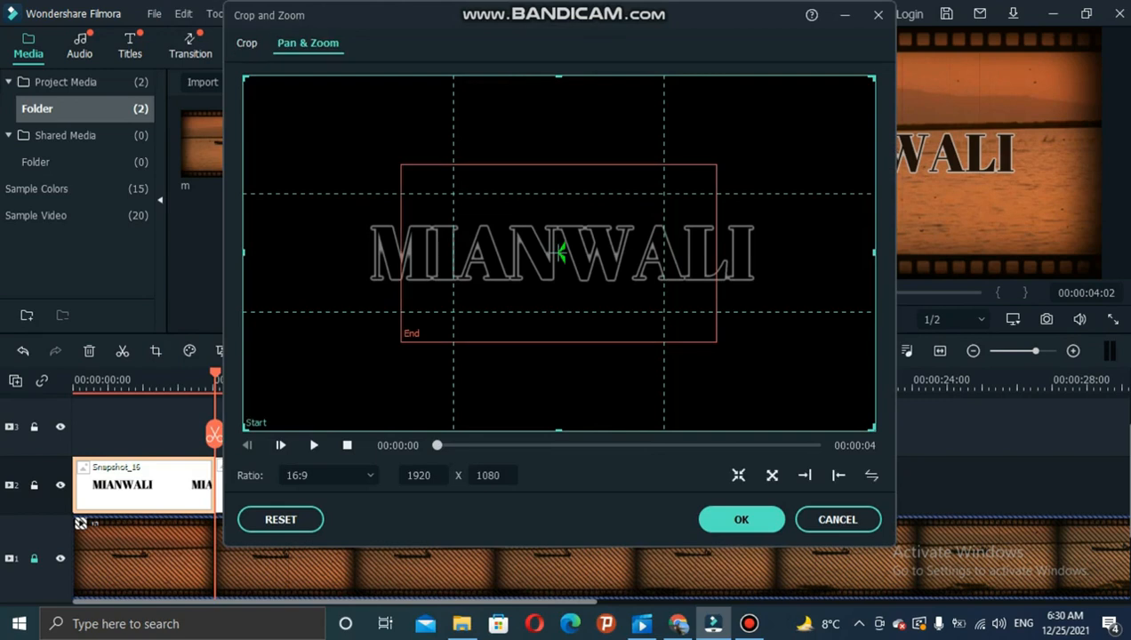
pyautogui.click(560, 252)
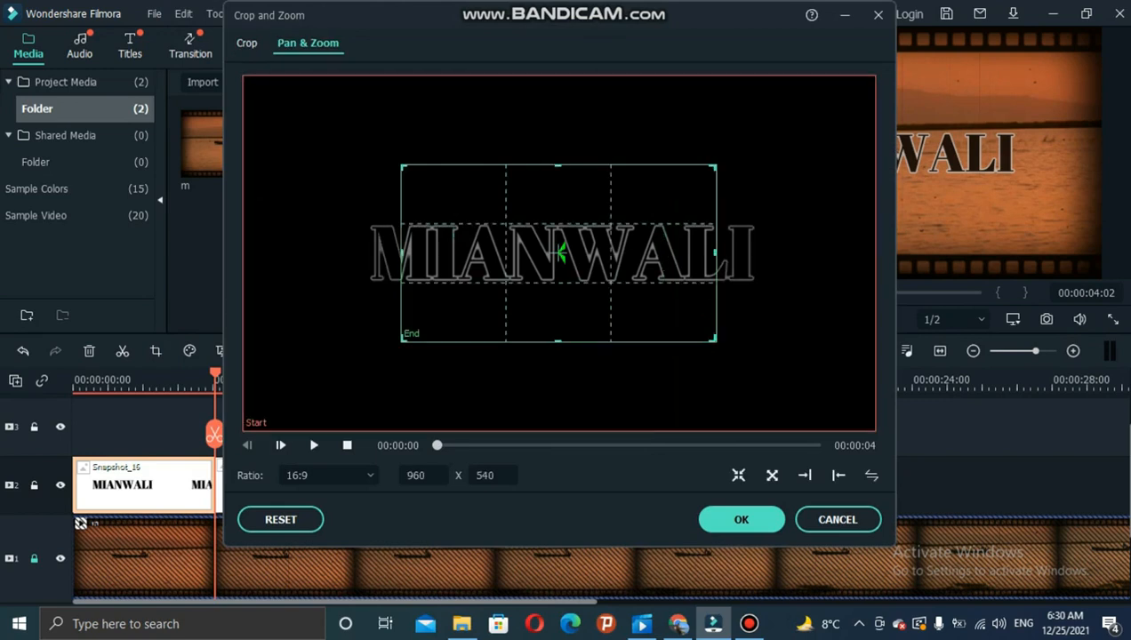
pyautogui.moveTo(715, 166); pyautogui.dragTo(603, 229)
pyautogui.moveTo(501, 285); pyautogui.dragTo(558, 253)
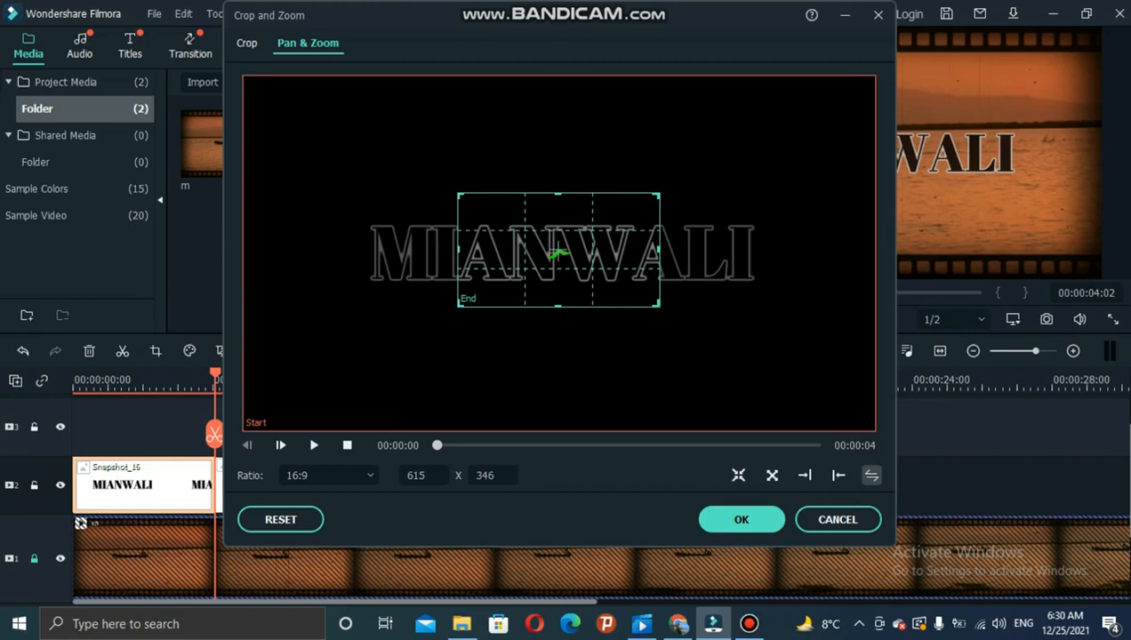
pyautogui.click(871, 475)
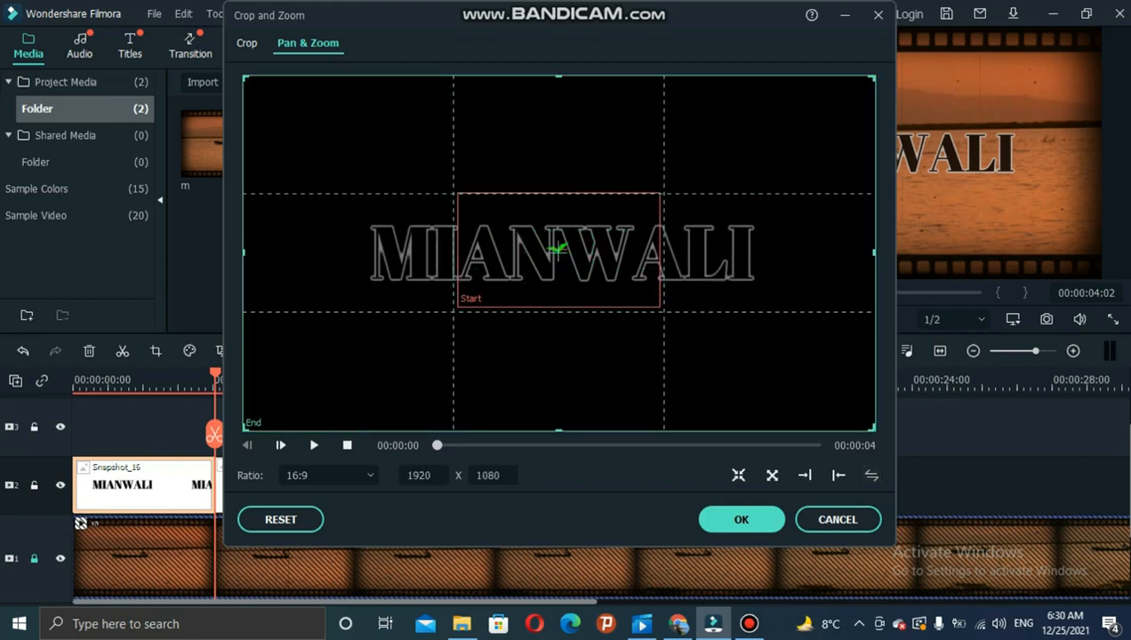
pyautogui.click(742, 519)
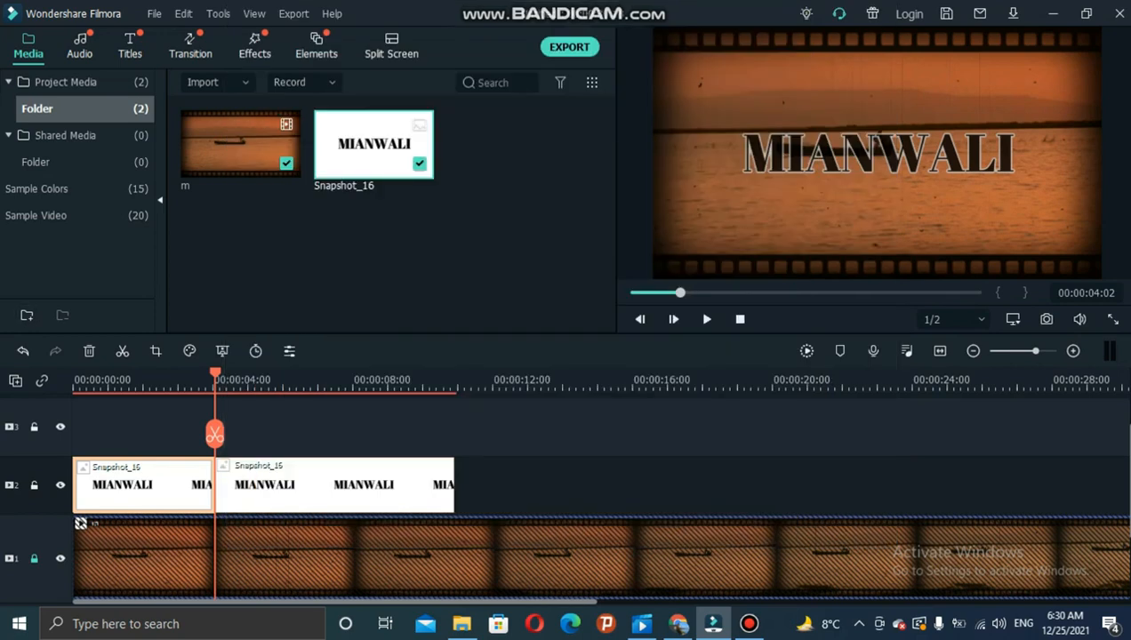
# - Play the zoom-out title effect from the start of the timeline
pyautogui.moveTo(1036, 351); pyautogui.dragTo(1034, 351)
pyautogui.moveTo(172, 373); pyautogui.dragTo(75, 373)
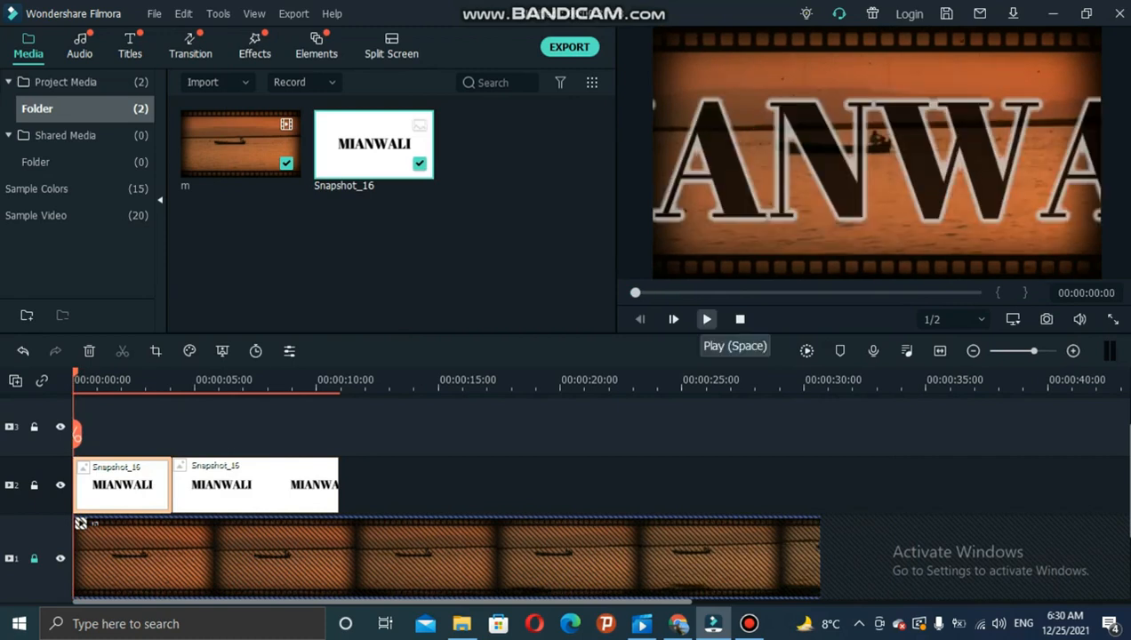
pyautogui.click(707, 320)
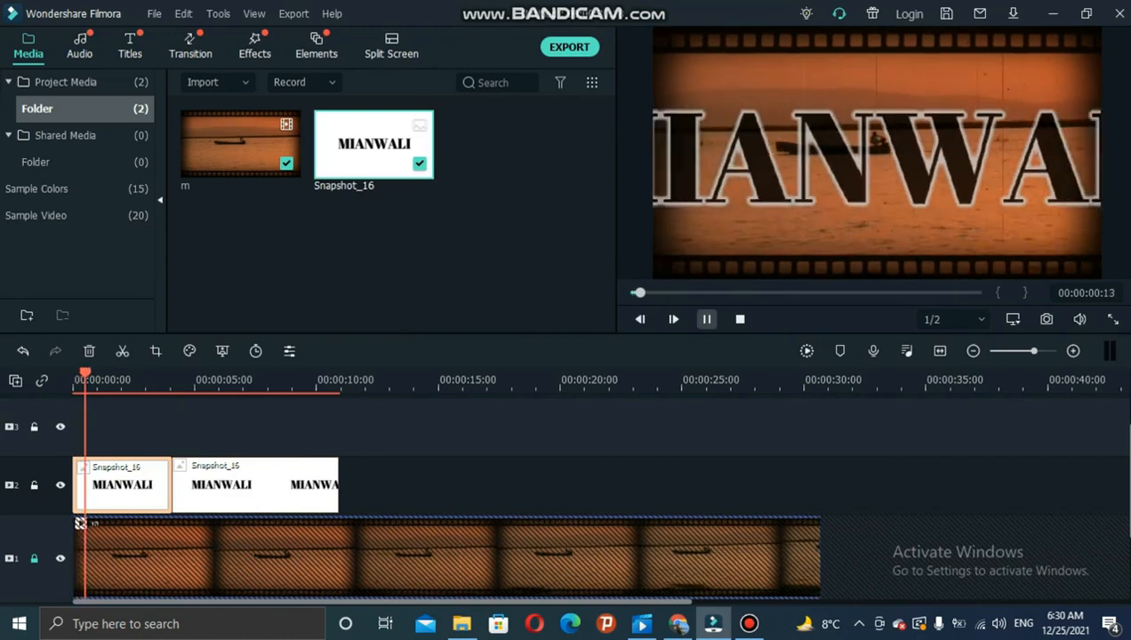